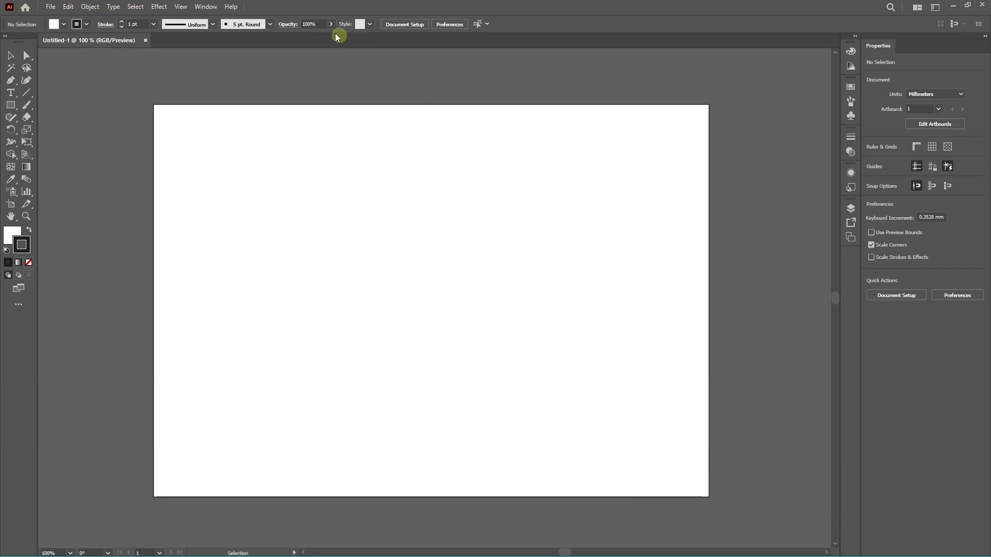
click(206, 6)
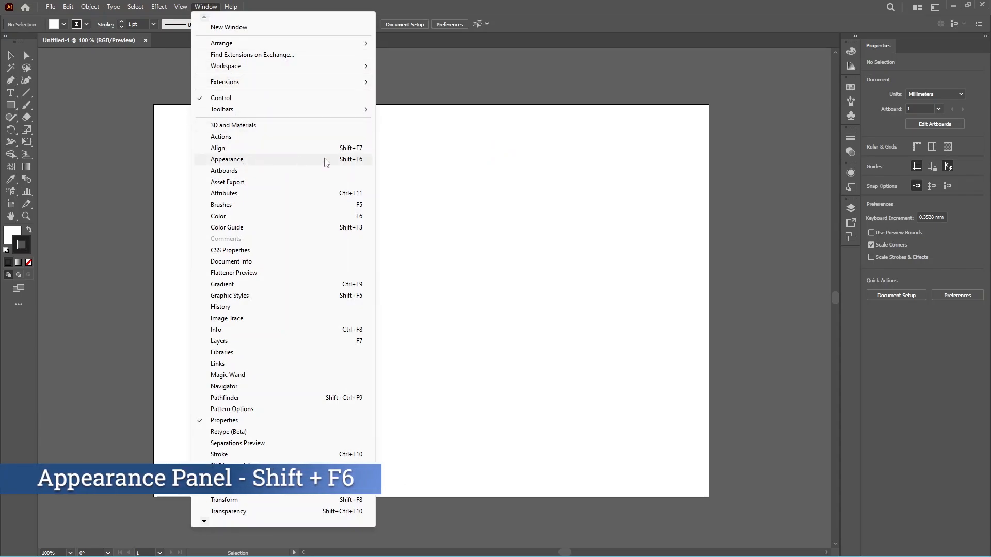
click(464, 158)
click(205, 6)
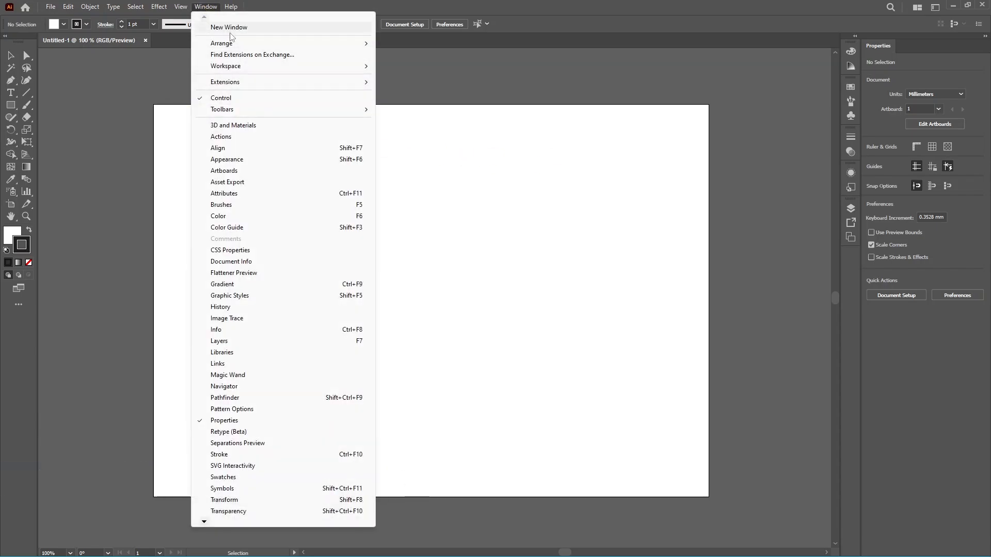
mouse_move(243, 71)
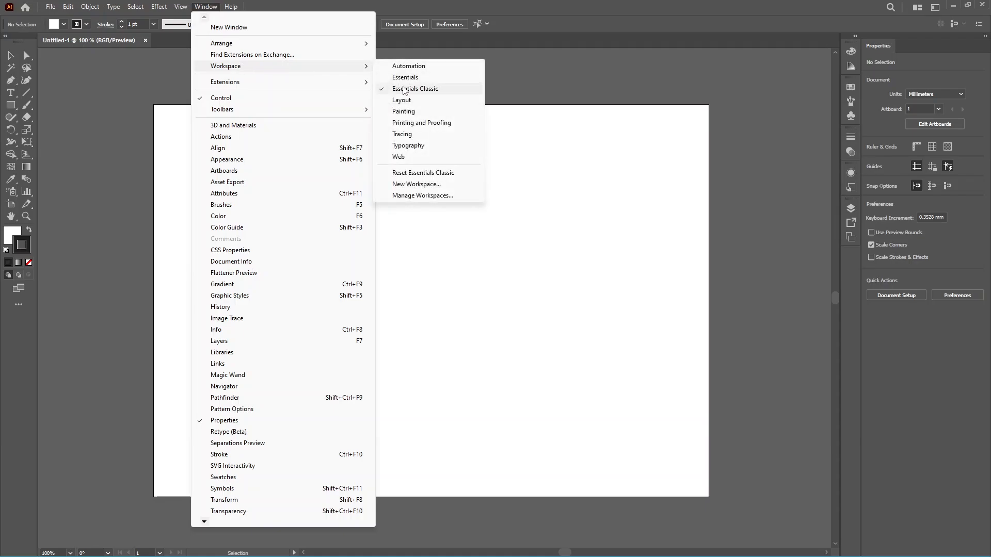
click(573, 94)
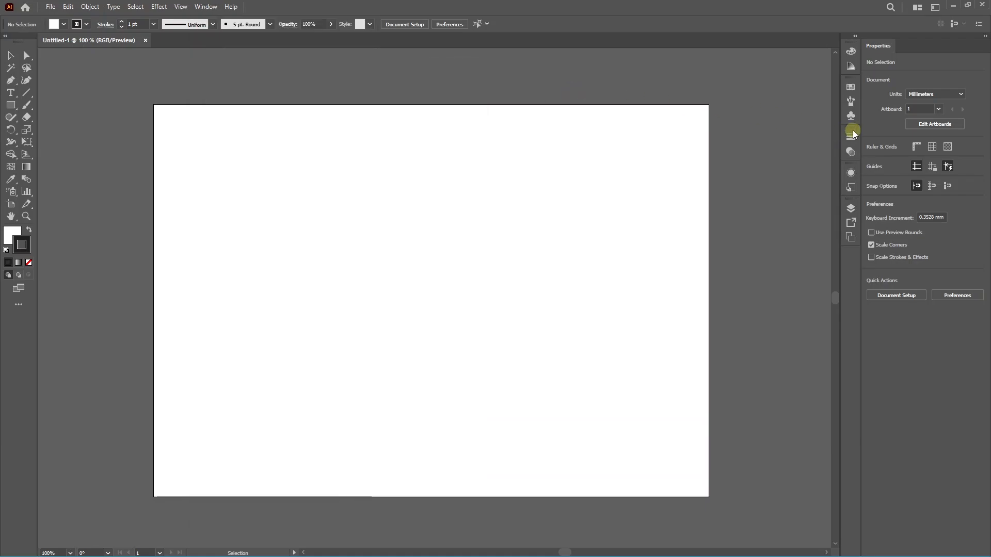
Step: Open the Appearance panel and view the available graphic styles before returning to the appearance attributes
click(851, 174)
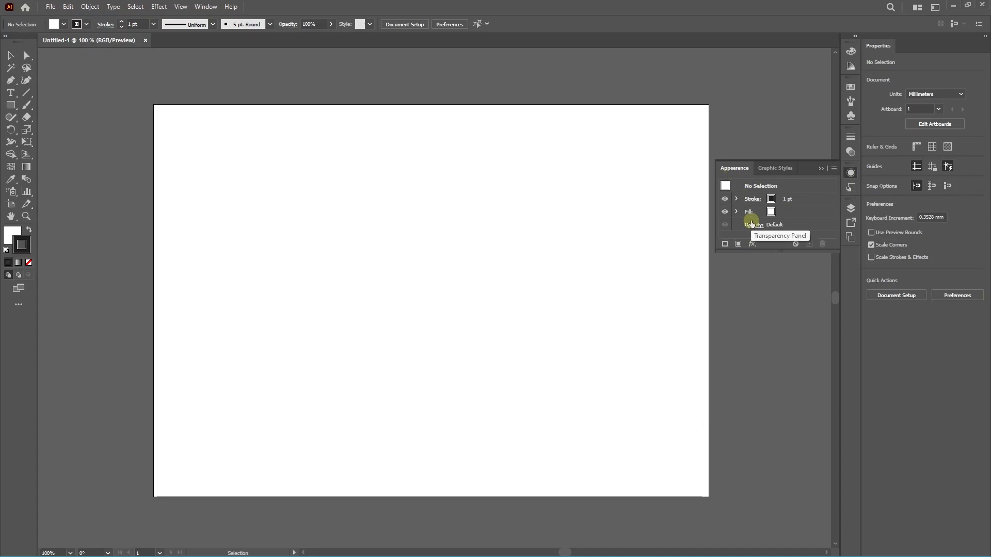
click(774, 169)
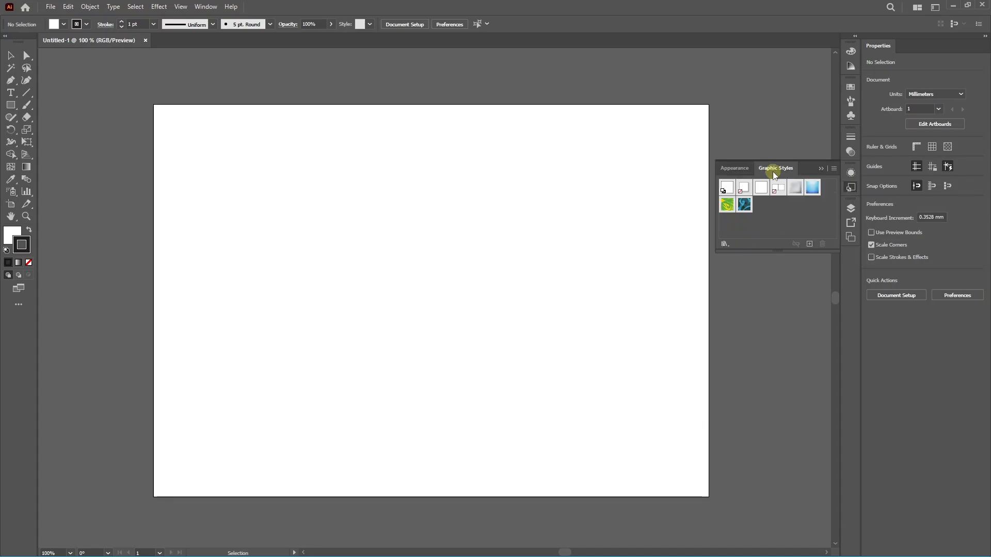
click(741, 173)
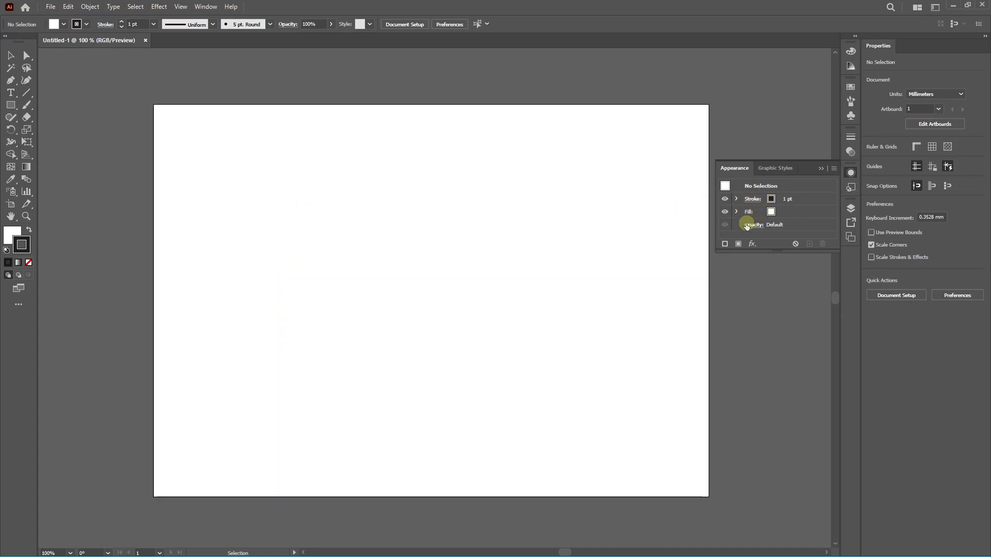
Step: Draw a rectangle about 114 mm wide and 94 mm high mid-artboard and fill it with a dark red swatch
click(11, 105)
mouse_move(322, 206)
mouse_down()
mouse_move(476, 343)
mouse_move(536, 381)
mouse_up()
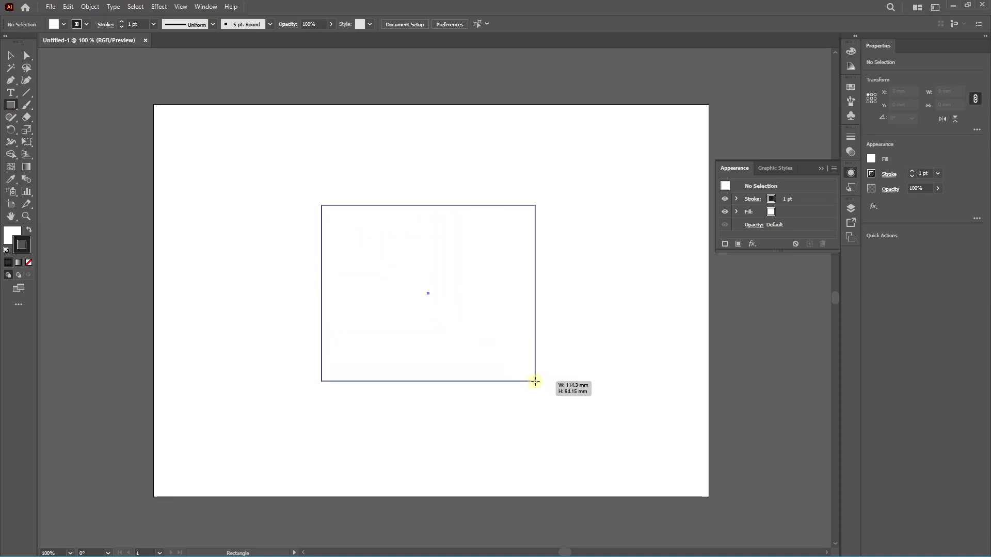
click(773, 214)
click(780, 213)
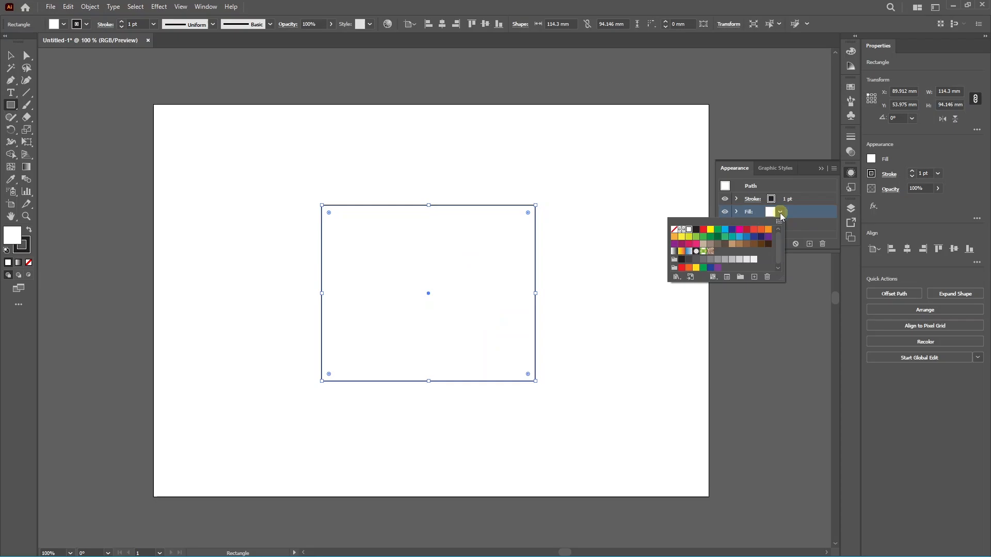
click(747, 231)
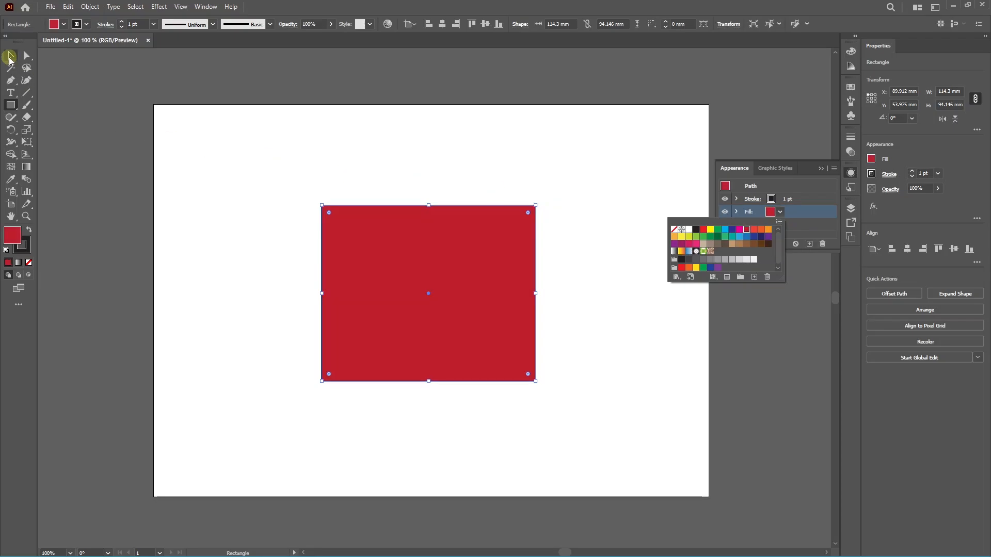
Step: Increase the rectangle's stroke weight to 7 pt
click(751, 205)
click(788, 203)
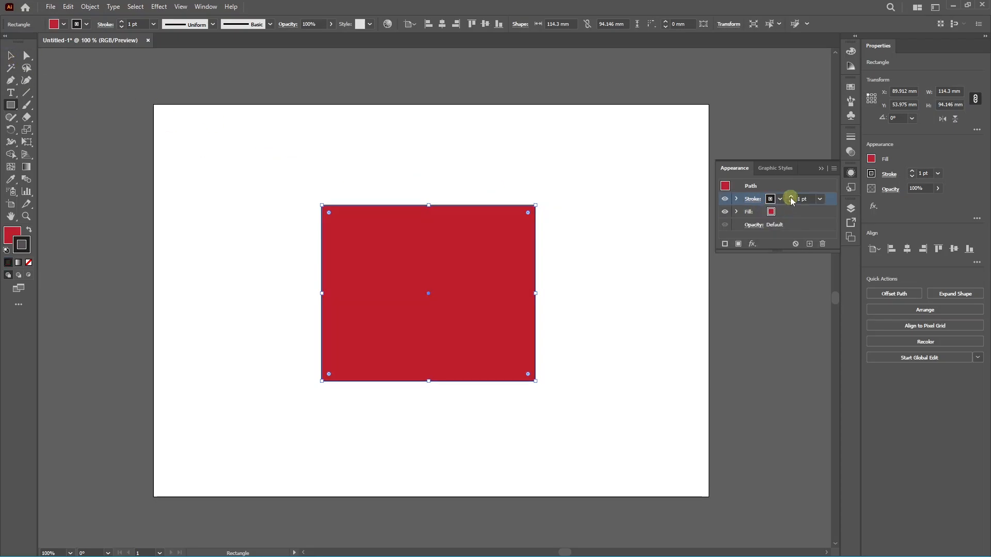
click(792, 198)
click(792, 199)
click(791, 199)
click(792, 199)
click(791, 199)
click(792, 199)
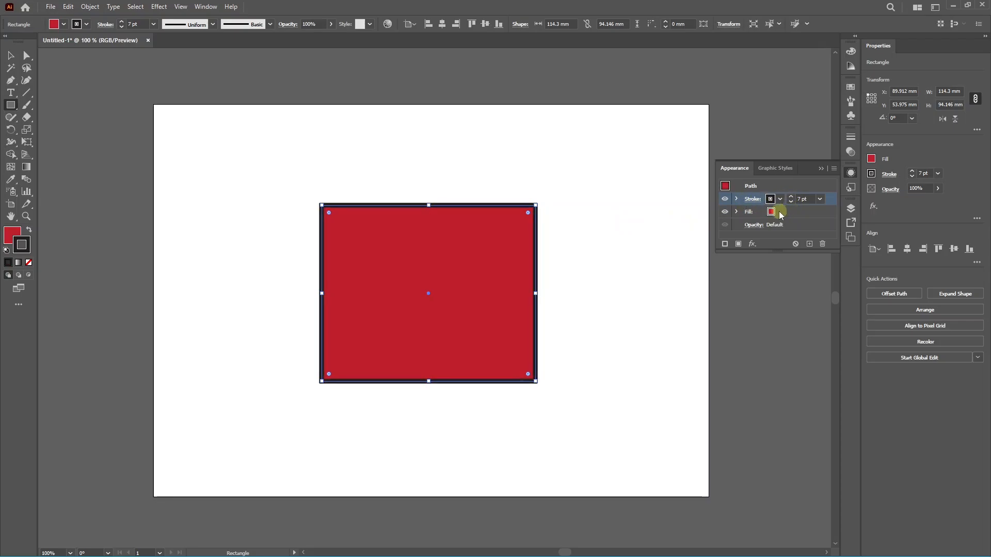
Step: Review the detailed stroke settings and compare the appearance attributes with the rectangle selected and deselected
click(851, 137)
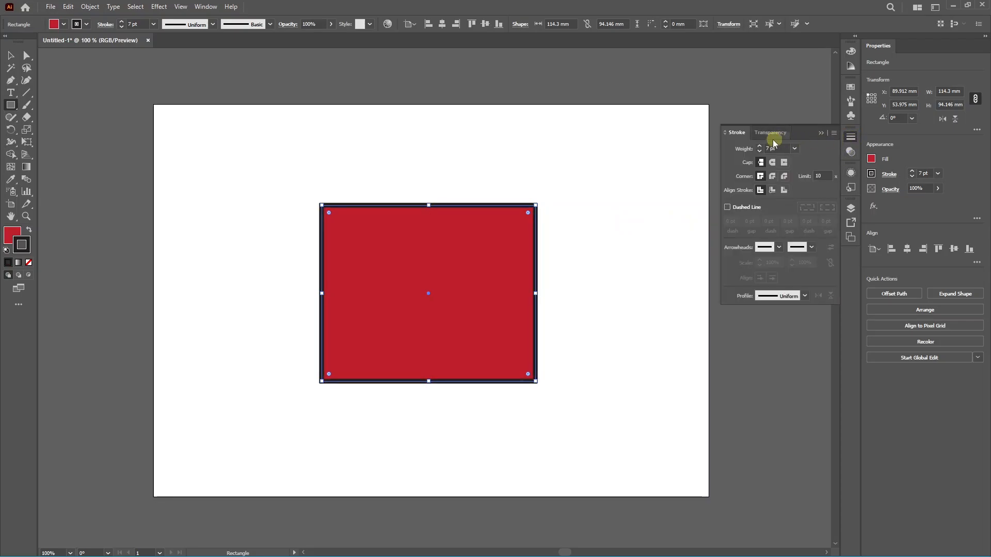
click(851, 173)
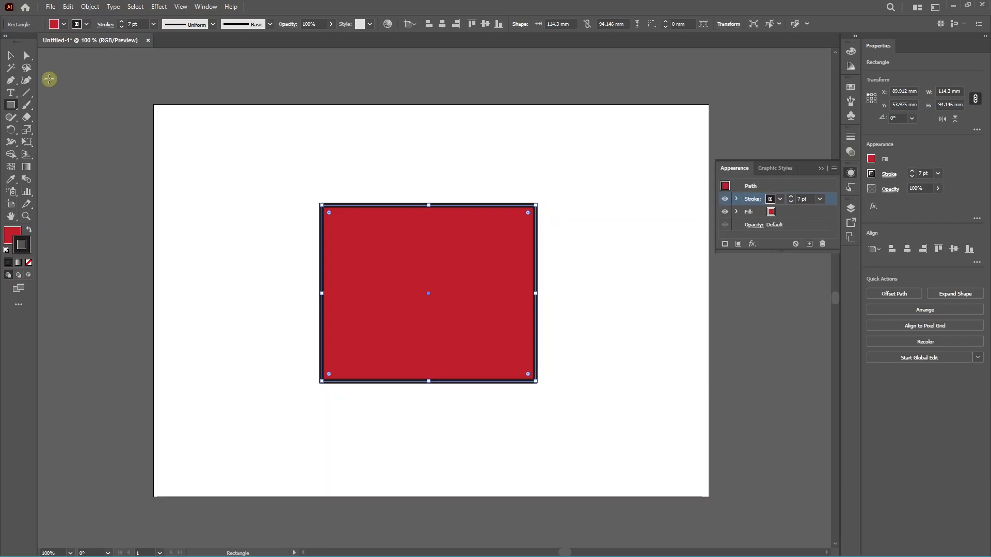
click(11, 56)
click(334, 132)
click(445, 227)
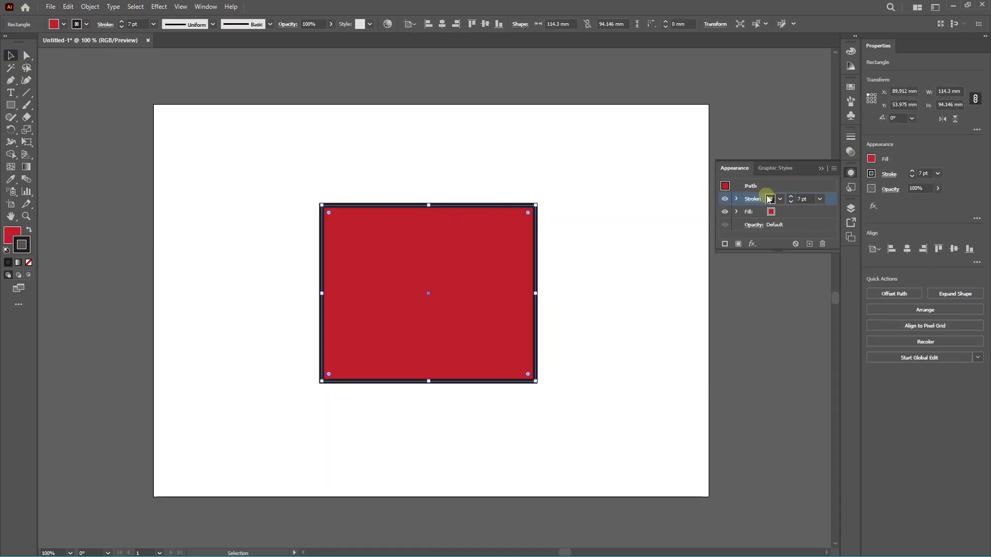
click(667, 175)
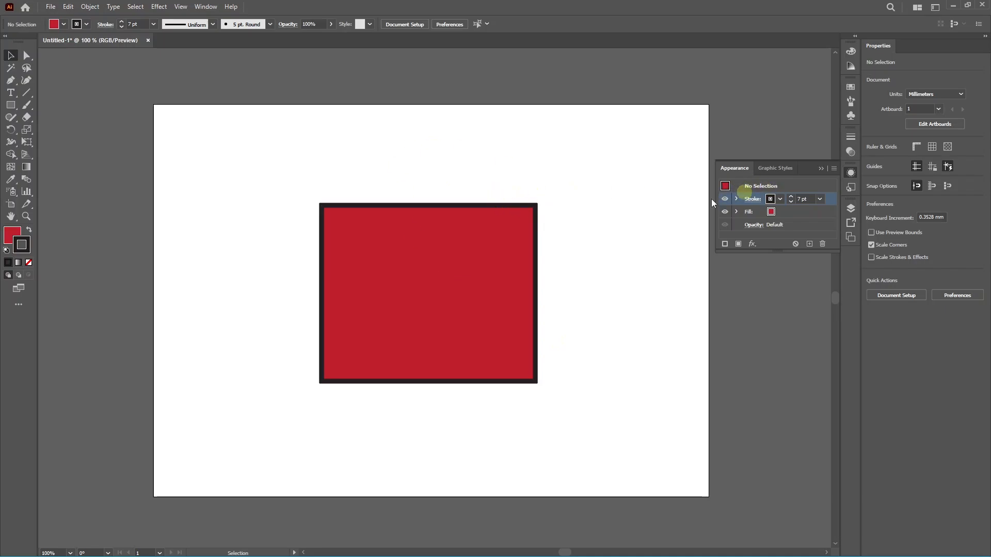
Step: Hide the rectangle's stroke and show it again, and try moving the rectangle to the artboard's upper edge before undoing the move
click(443, 238)
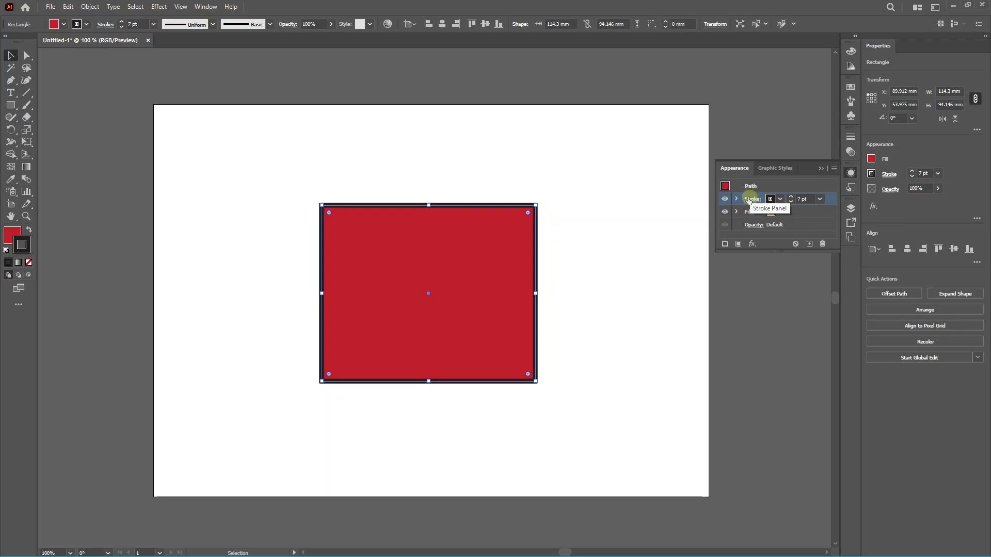
click(726, 200)
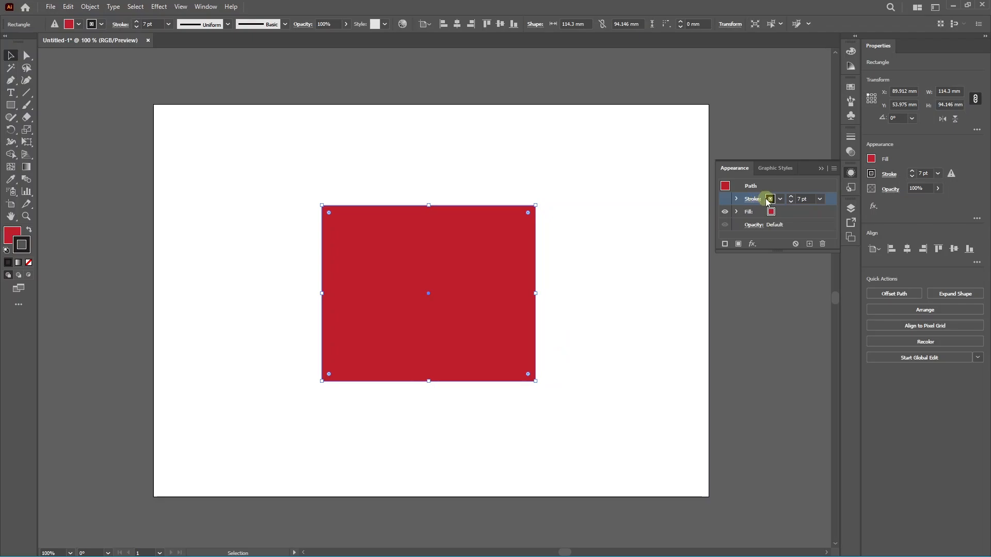
click(725, 200)
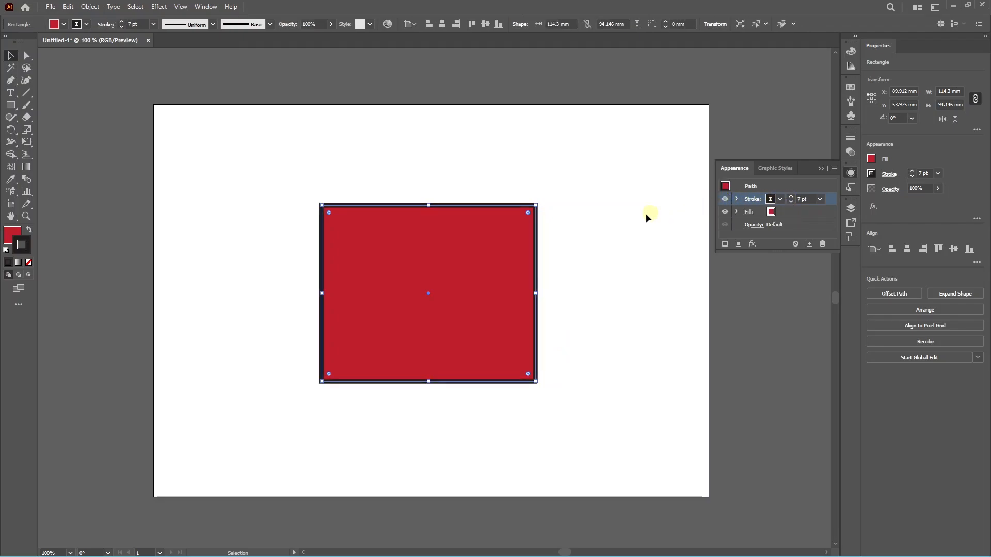
drag(508, 274, 491, 238)
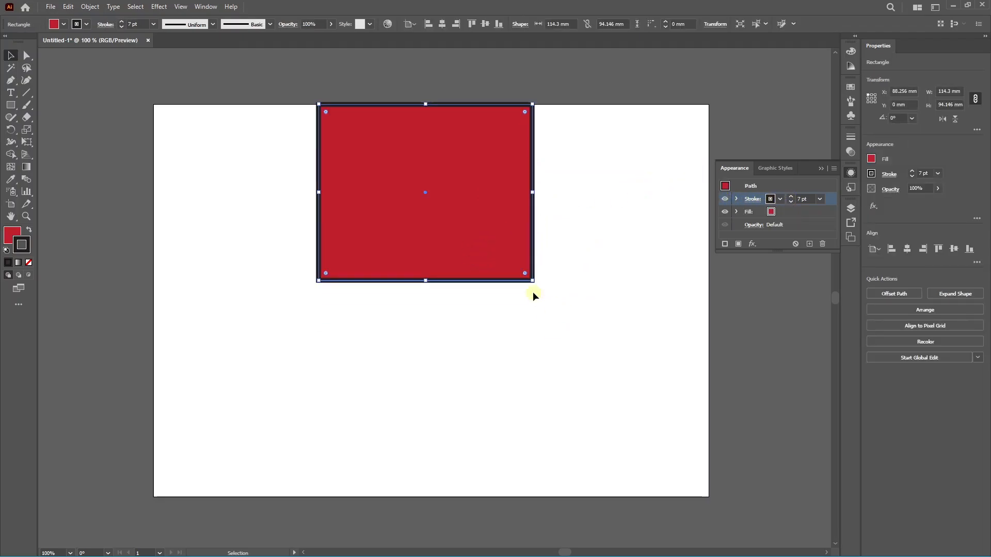
key(ctrl+z)
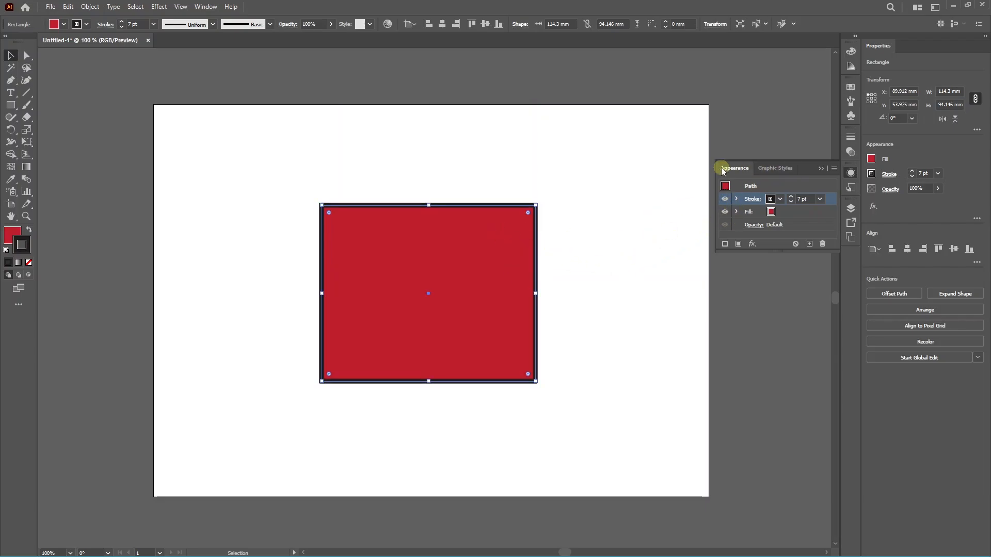
Step: Try lowering only the stroke's opacity to 49% and restore it to 100%
click(737, 200)
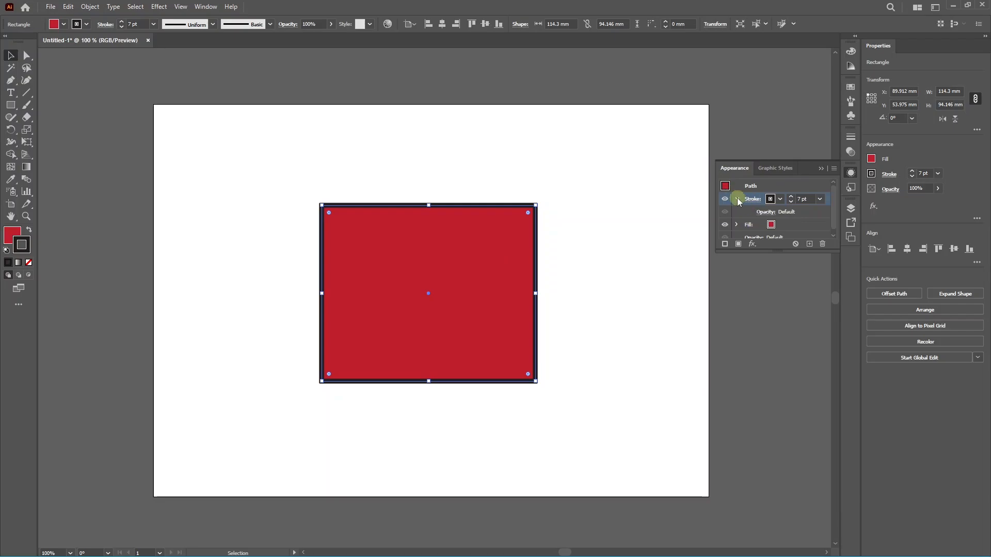
click(784, 214)
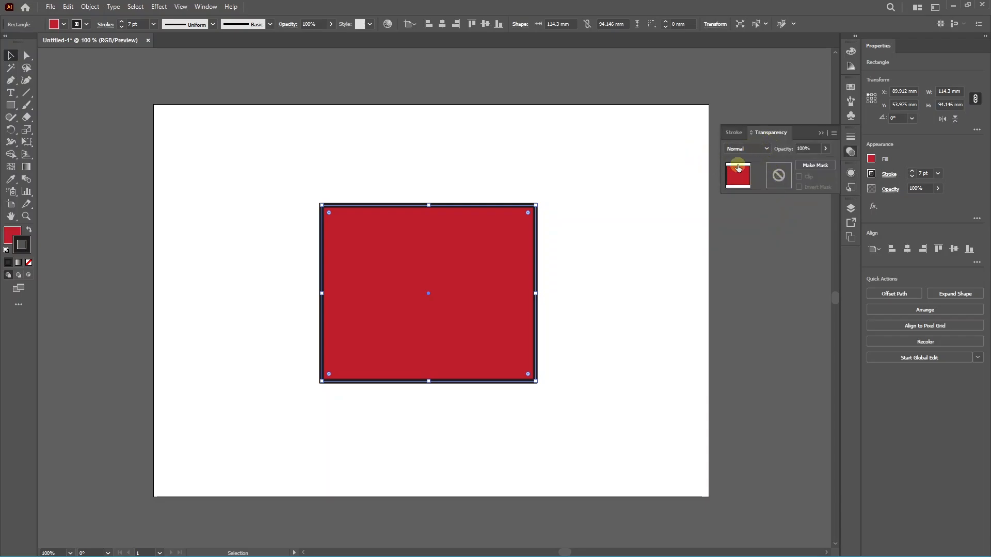
click(825, 149)
click(825, 149)
drag(825, 162, 805, 162)
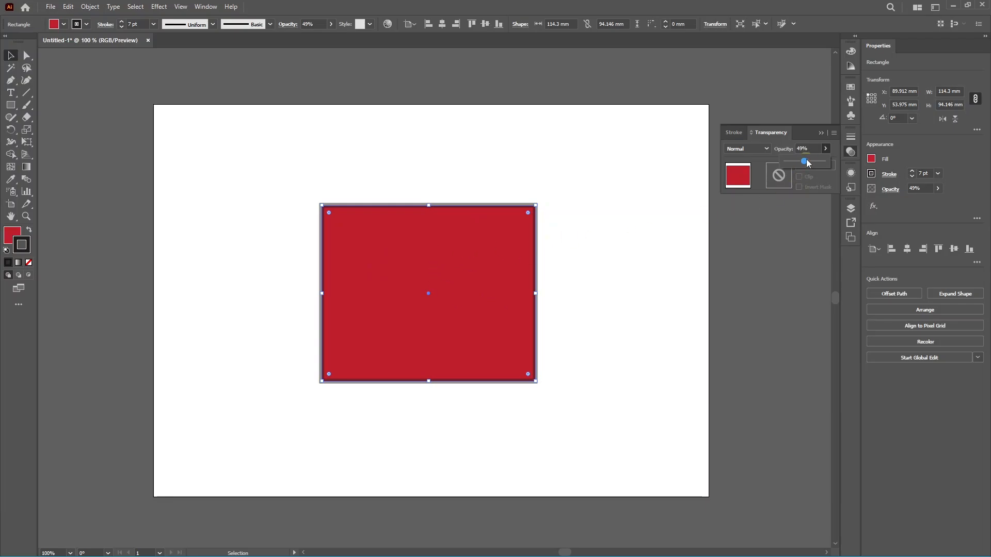
drag(805, 161, 838, 164)
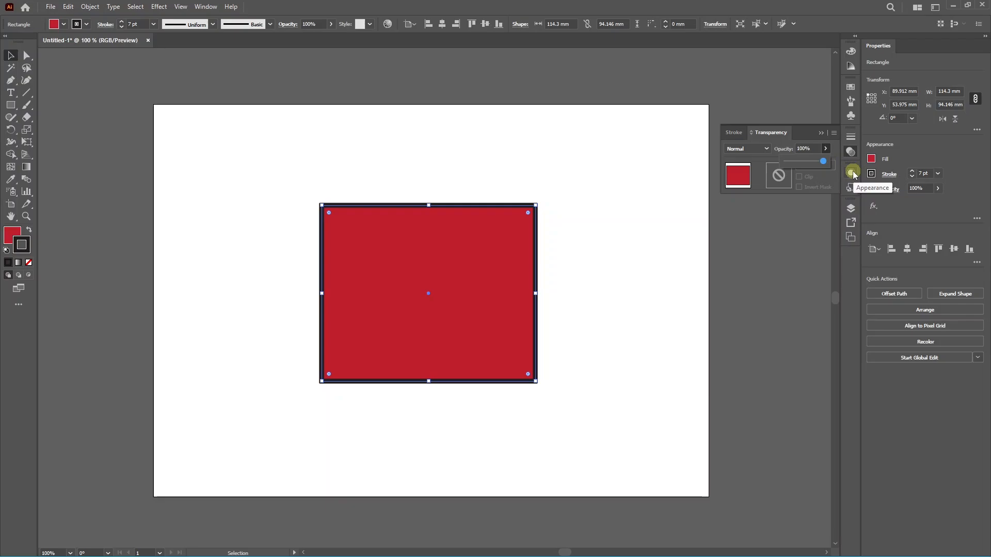
click(852, 173)
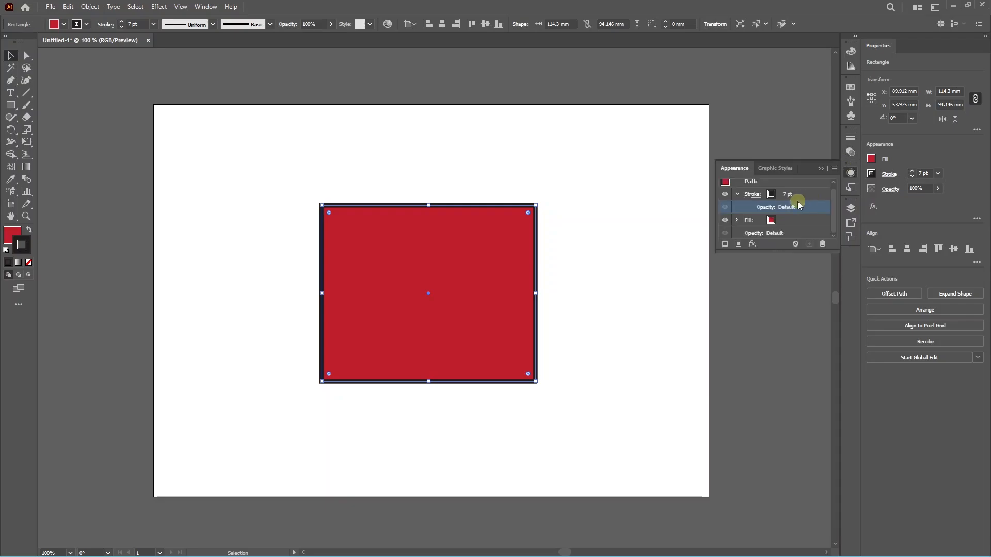
Step: Check the rectangle's overall opacity and expand the fill attribute to view its own opacity
click(771, 233)
drag(828, 150, 800, 161)
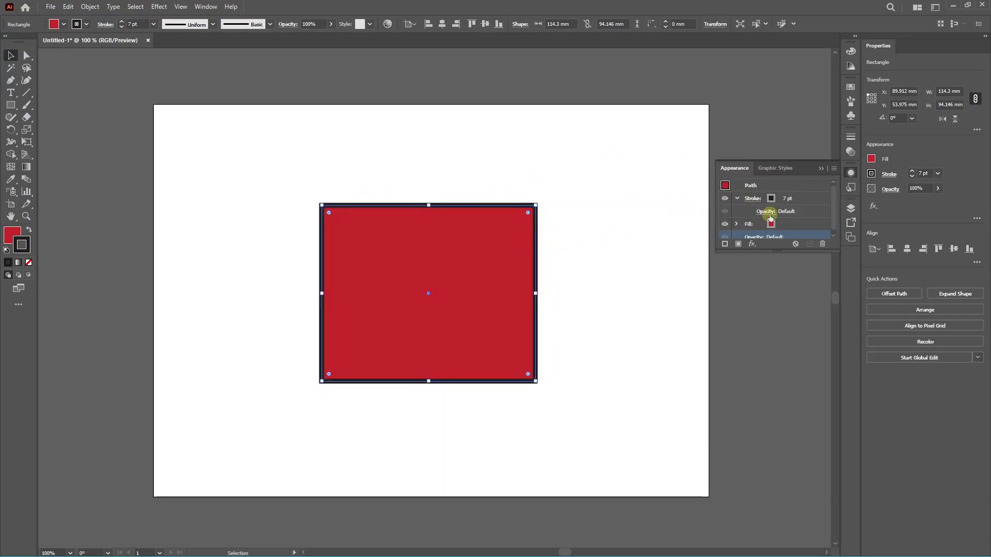
click(737, 224)
scroll(777, 227, down, 1)
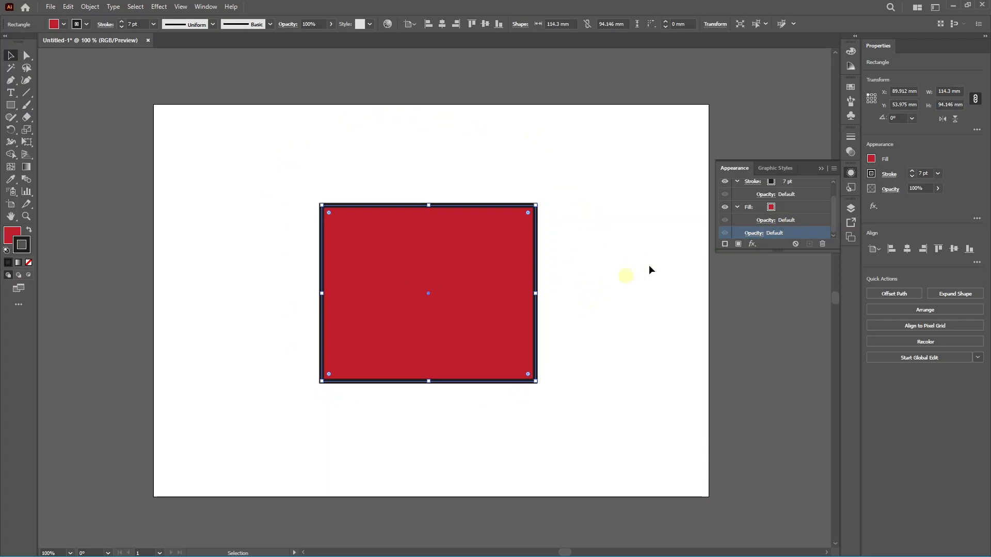
Step: Select the stroke attribute and inspect up close how the stroke overlaps the fill along the rectangle's edge
click(763, 234)
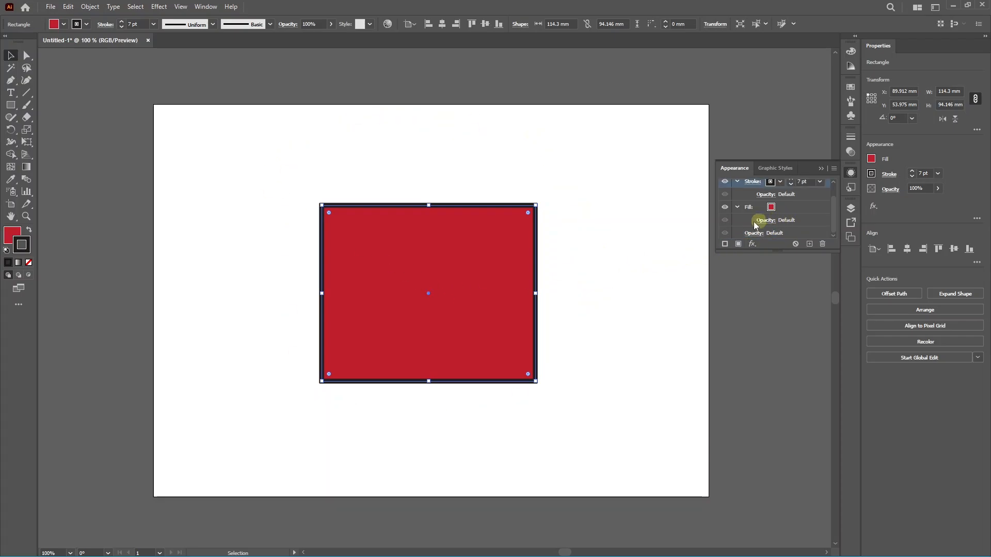
scroll(527, 290, up, 2)
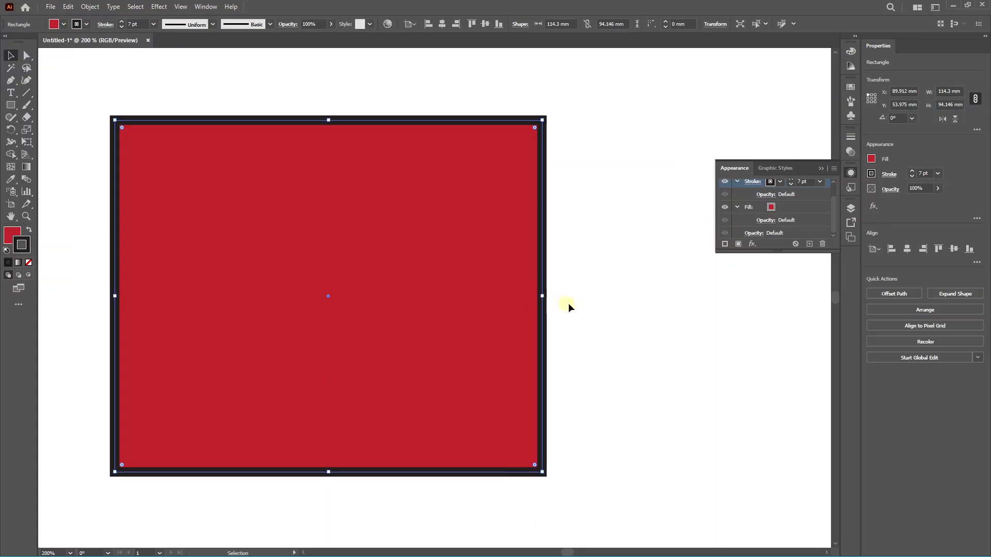
scroll(552, 320, up, 8)
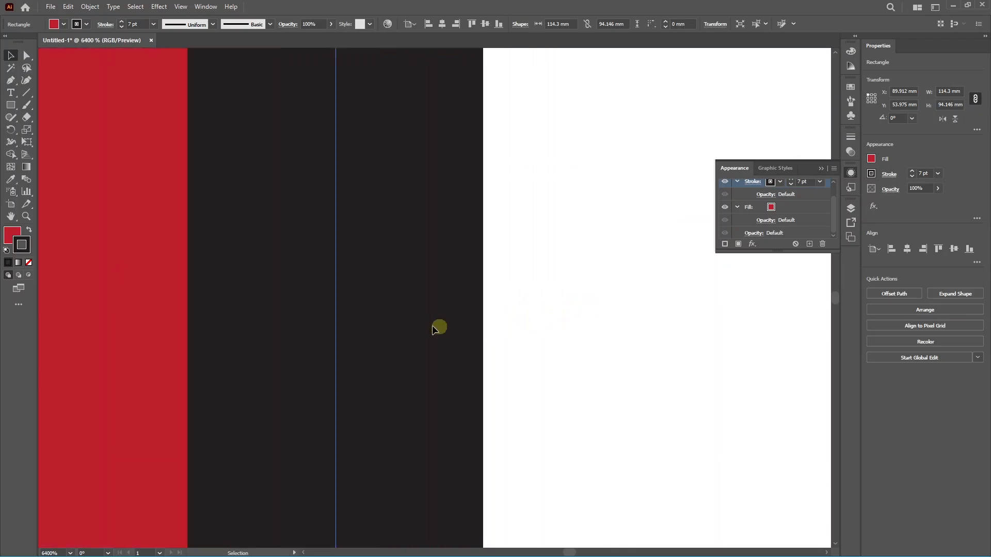
scroll(685, 328, down, 9)
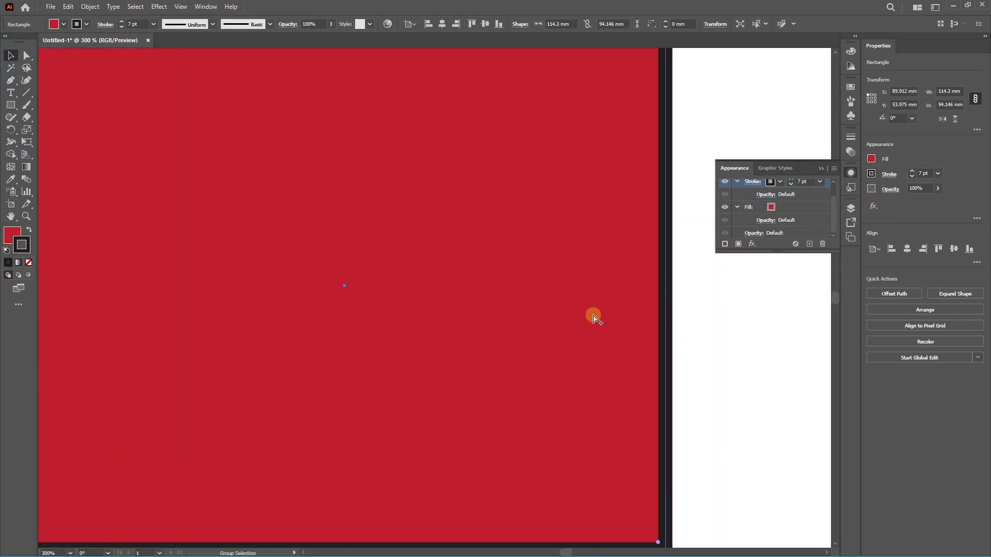
scroll(594, 317, down, 3)
scroll(692, 303, up, 3)
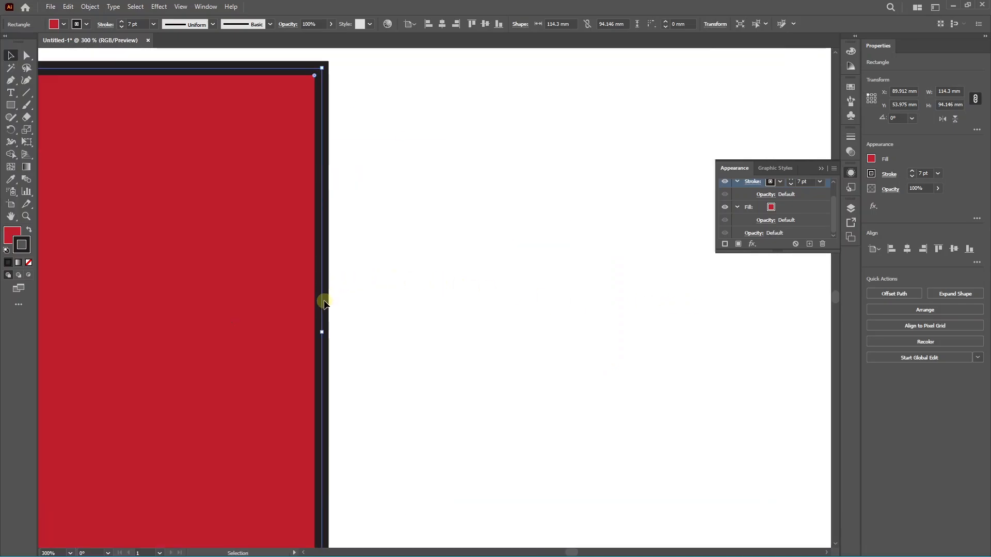
scroll(324, 303, up, 1)
scroll(579, 347, down, 3)
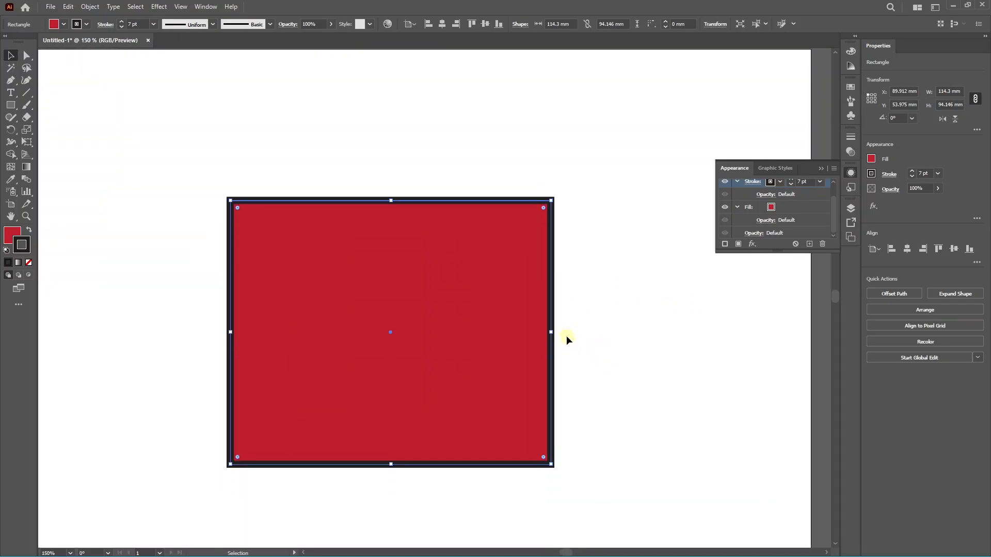
click(604, 284)
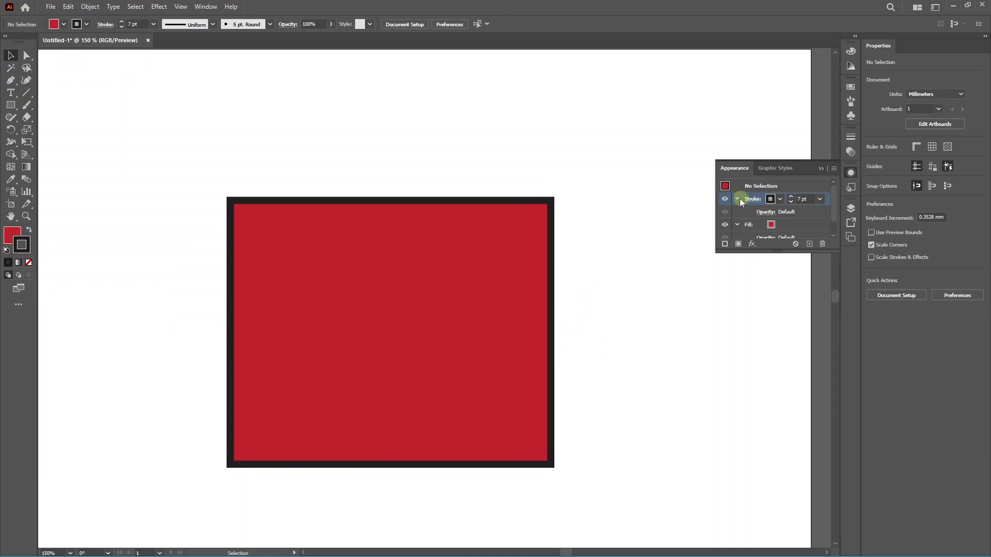
Step: Collapse the stroke and fill attributes, and move the rectangle's stroke below its fill in the appearance order
click(738, 199)
click(737, 211)
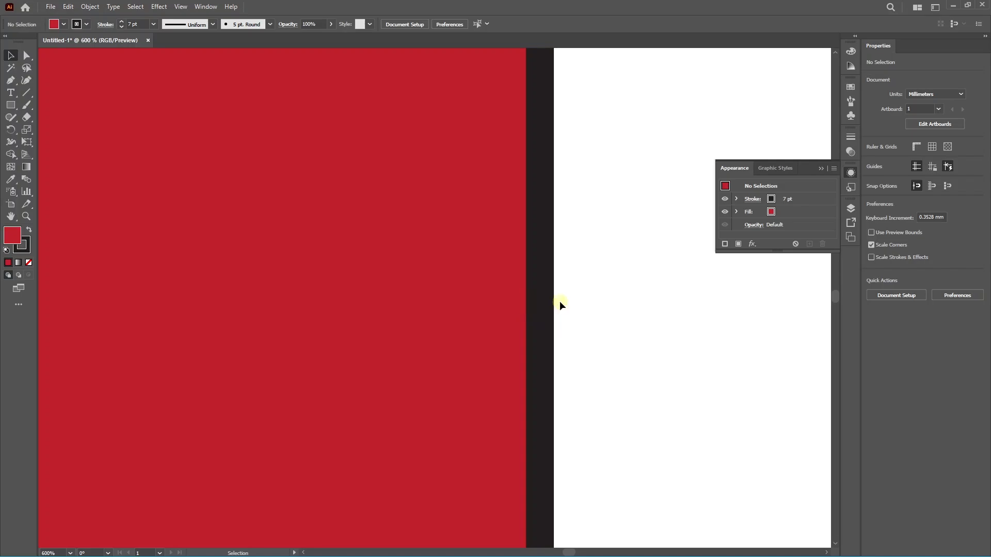
click(473, 267)
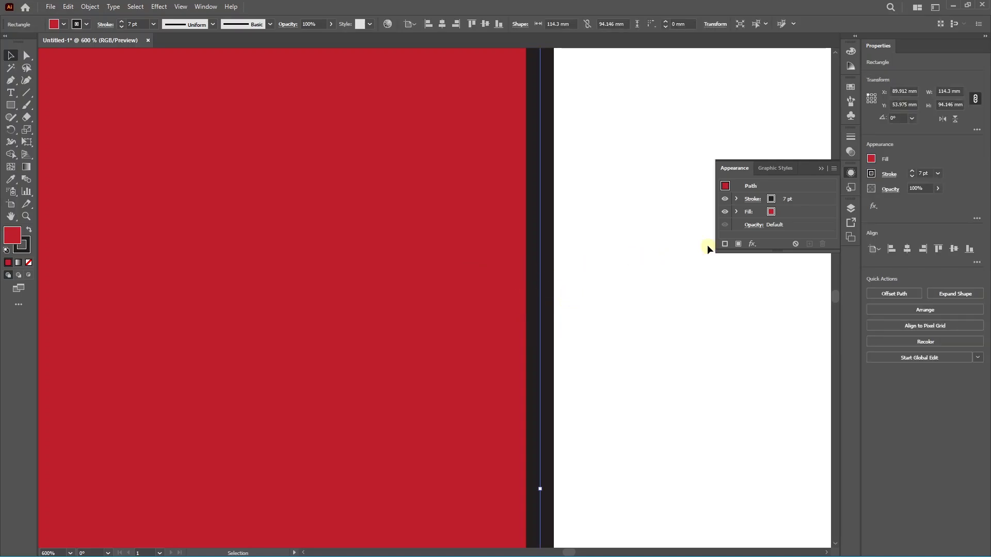
drag(785, 215, 792, 198)
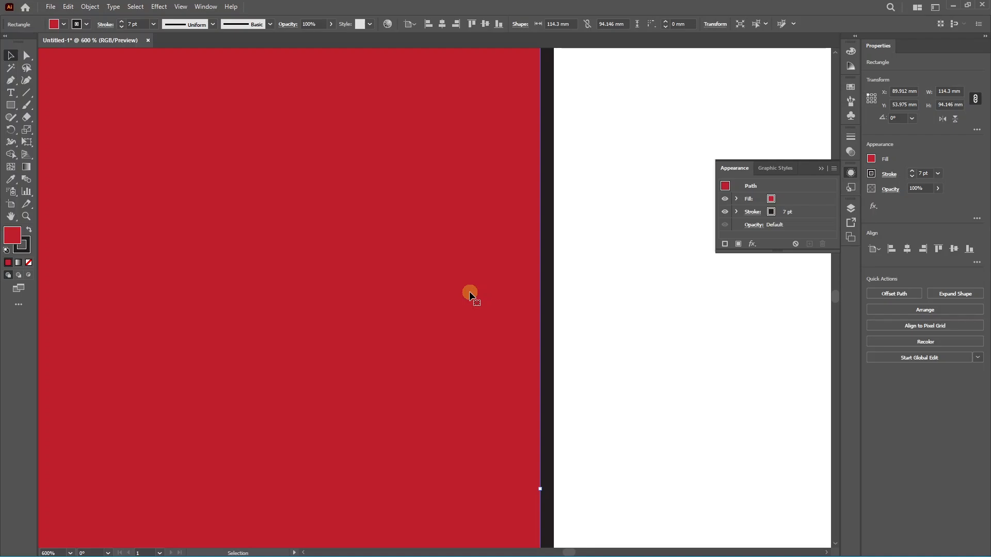
Step: Align the rectangle's stroke to the inside of the path and inspect the edge up close
click(851, 136)
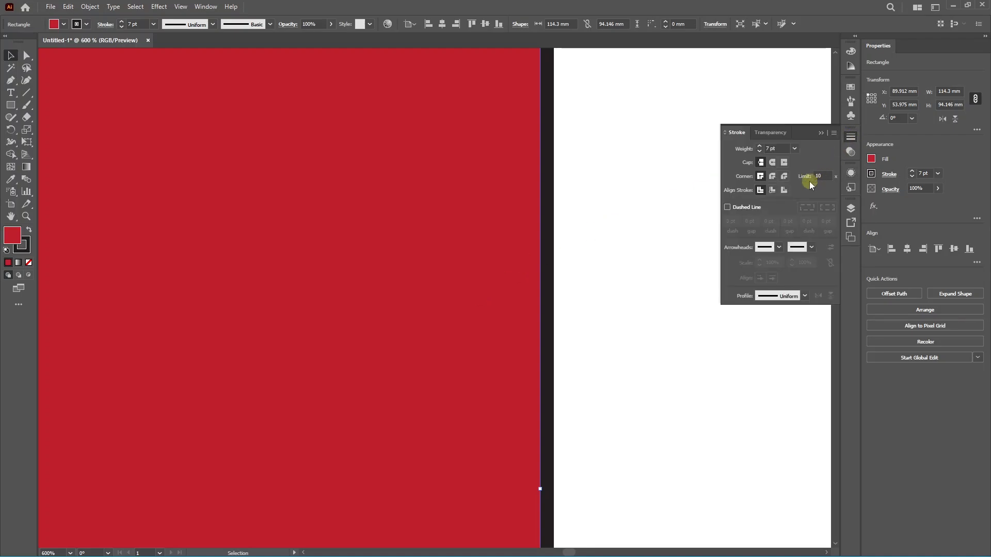
click(773, 191)
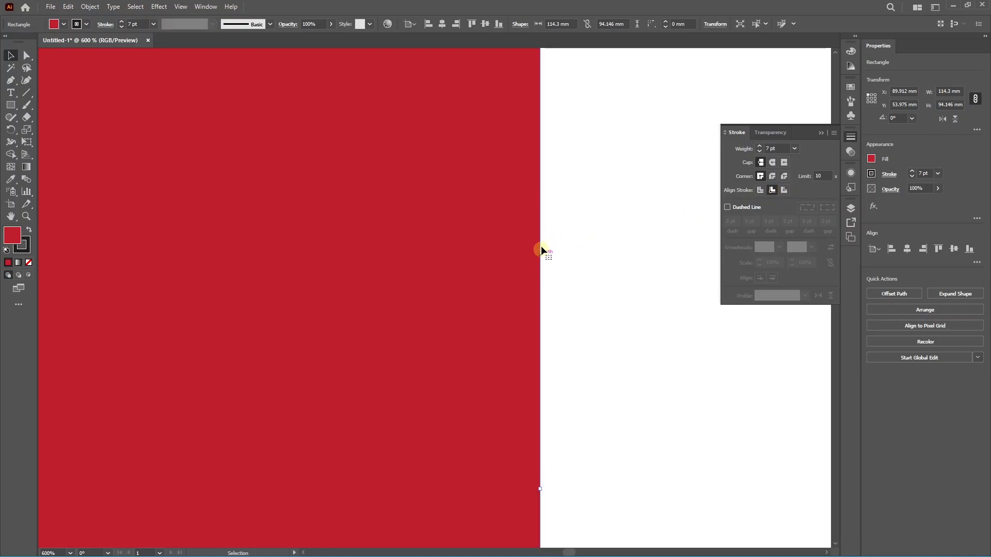
scroll(587, 276, down, 4)
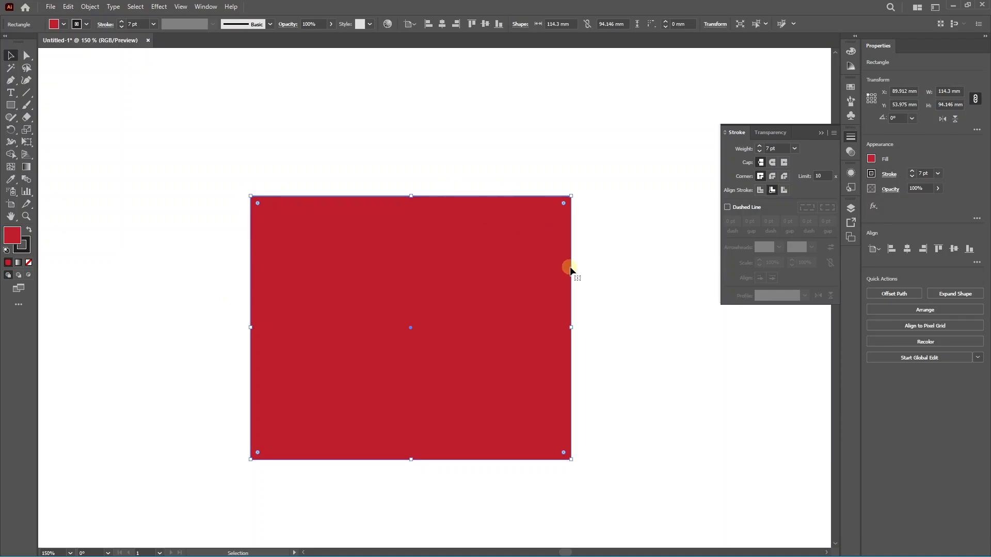
scroll(584, 274, up, 3)
scroll(583, 273, up, 3)
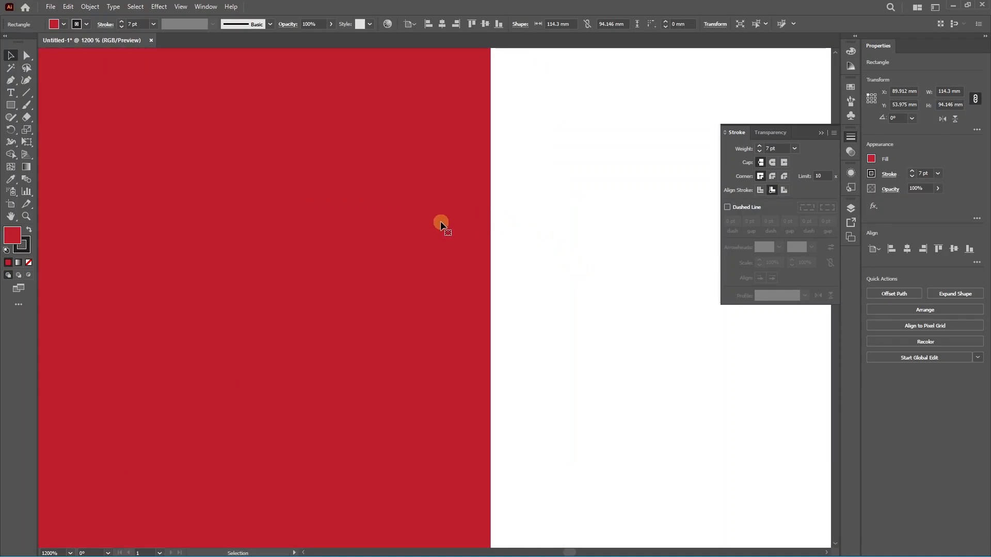
Step: Try aligning the rectangle's stroke to the outside of the path and return the alignment to center
click(785, 190)
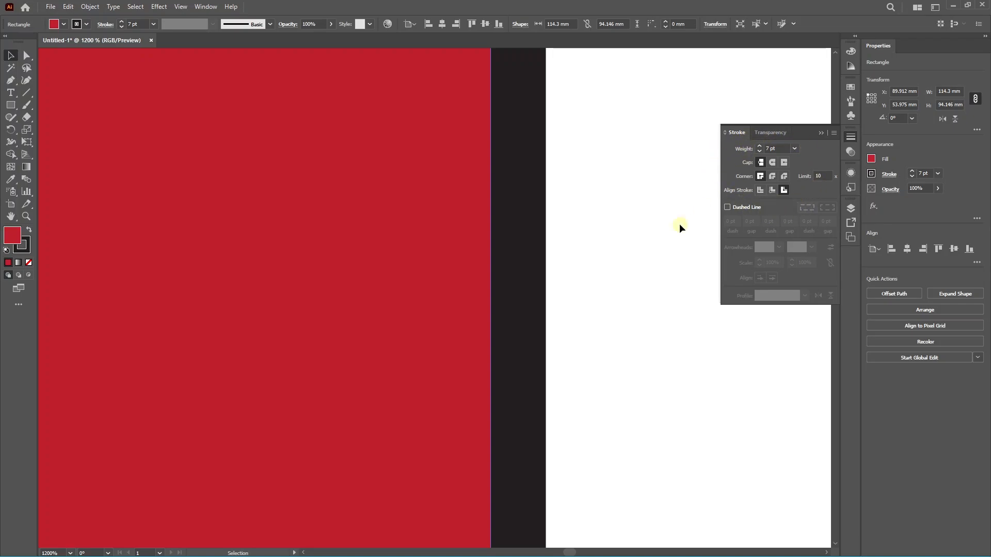
scroll(646, 293, down, 1)
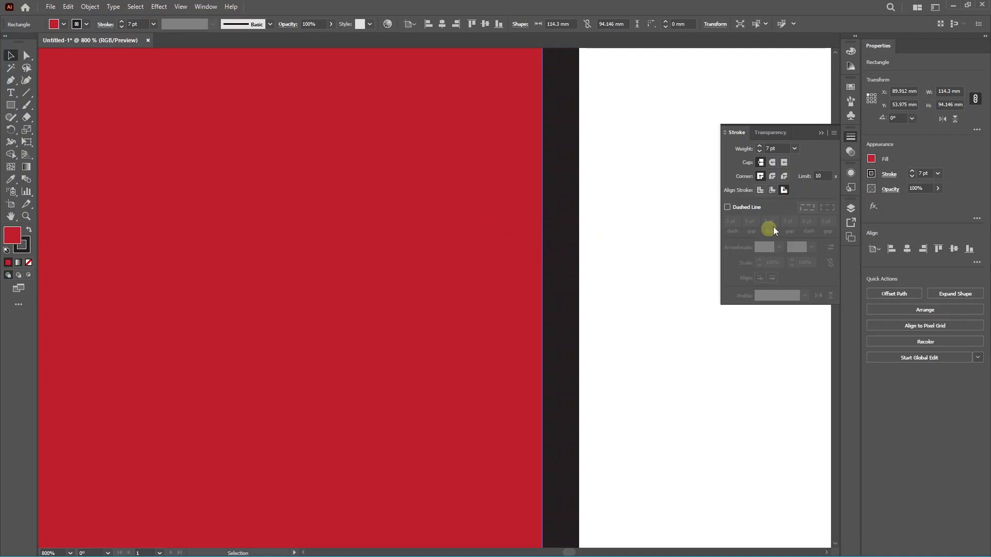
click(761, 191)
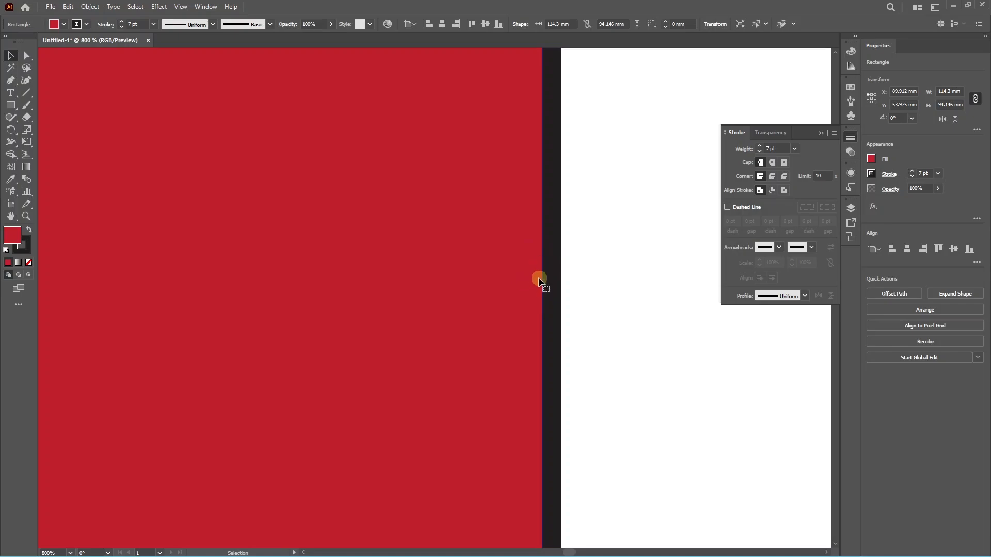
Step: Try reordering the selected rectangle's fill and stroke attributes and undo the change
click(852, 172)
drag(791, 201, 794, 219)
key(ctrl+z)
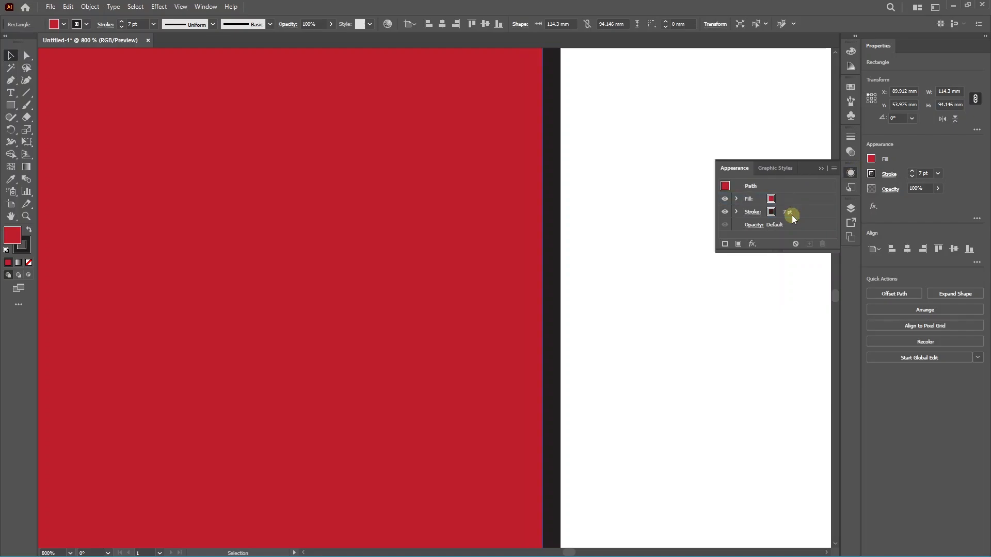
Step: Move the stroke above the fill, first with nothing selected and again with the rectangle selected, and deselect it
click(717, 320)
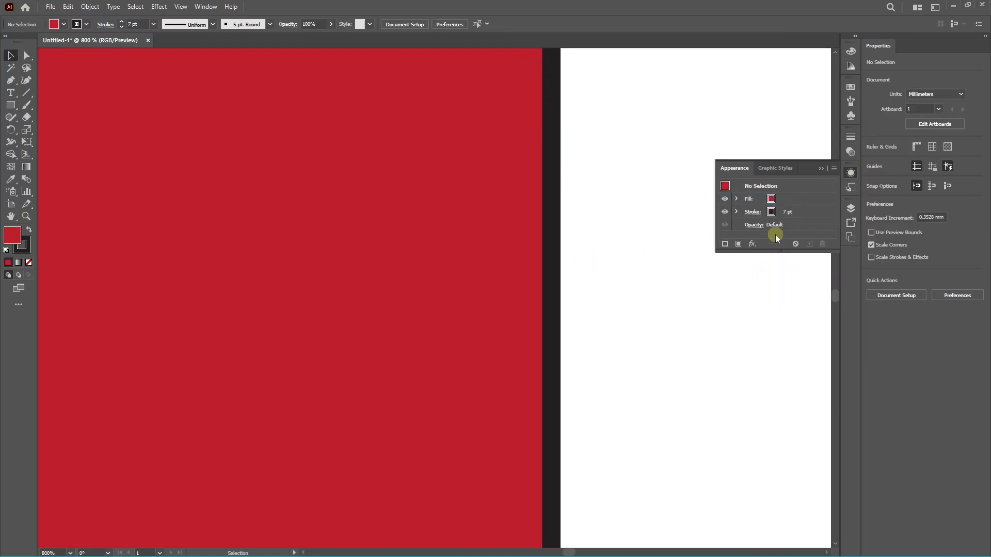
drag(789, 201, 790, 220)
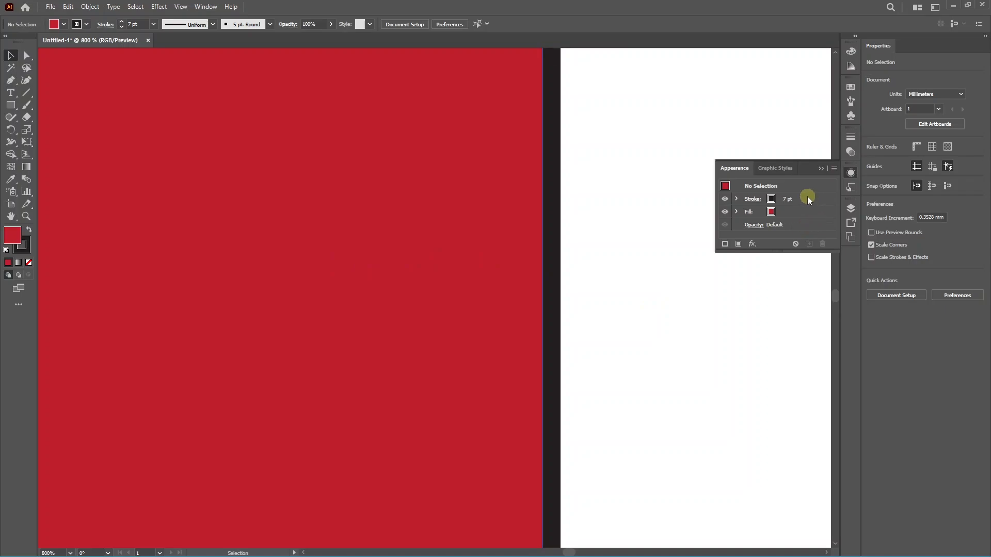
click(459, 226)
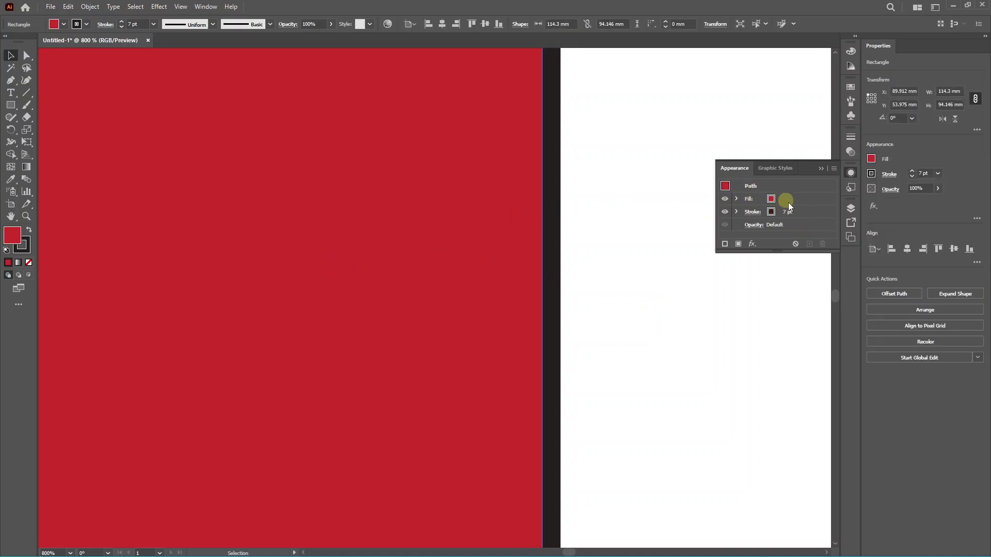
drag(792, 199, 792, 217)
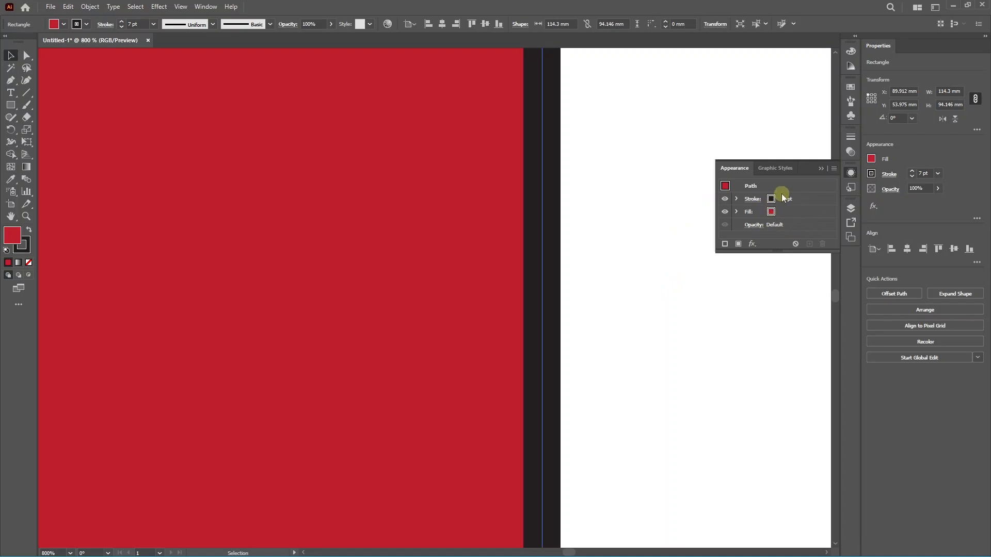
scroll(702, 291, down, 2)
click(703, 292)
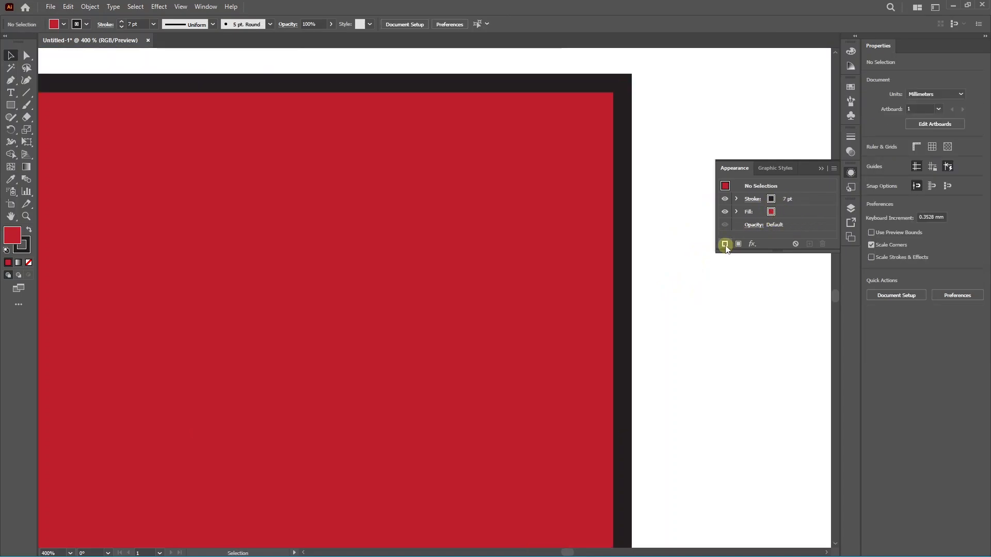
Step: Select the rectangle, add a second stroke to it and color the new stroke orange (C=0 M=50 Y=100 K=0)
click(752, 244)
click(768, 244)
click(551, 324)
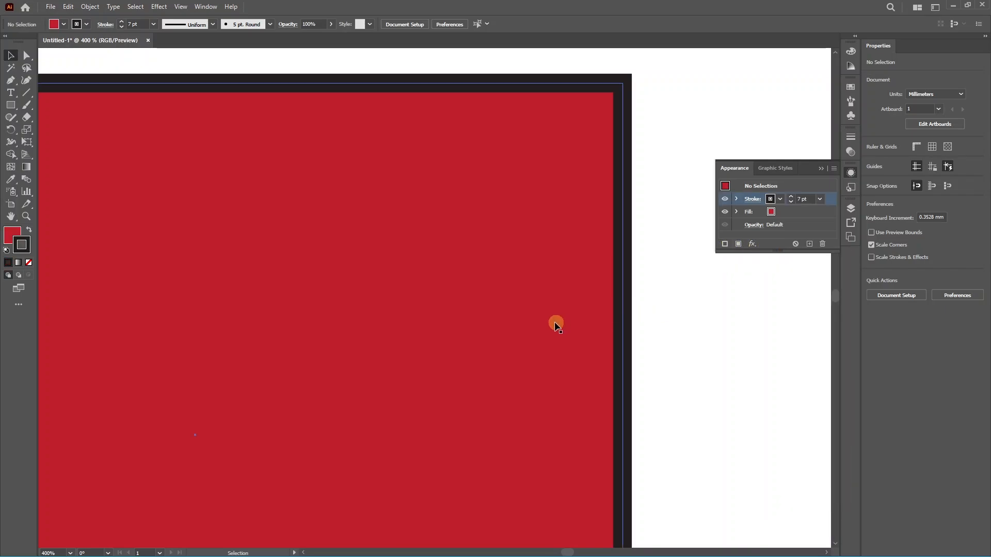
click(725, 245)
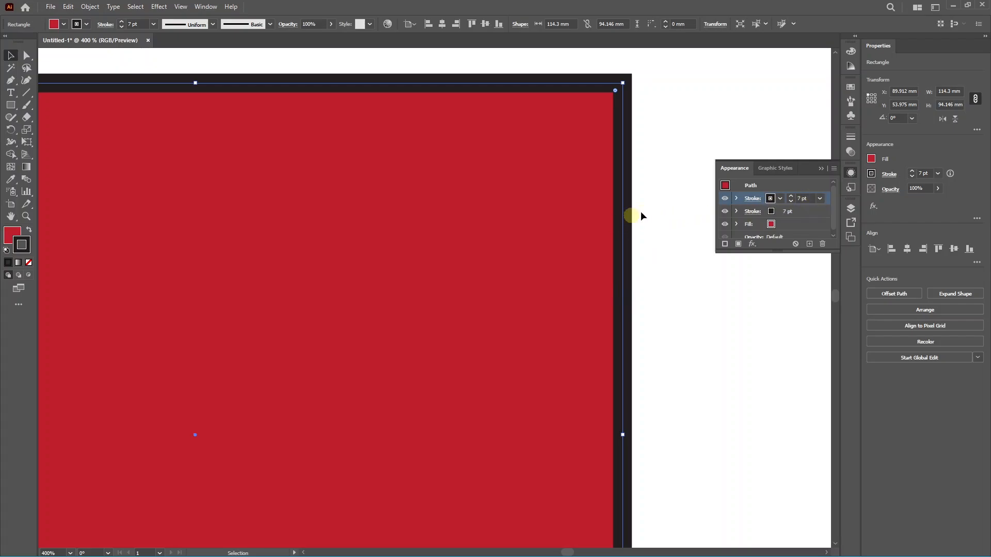
click(781, 199)
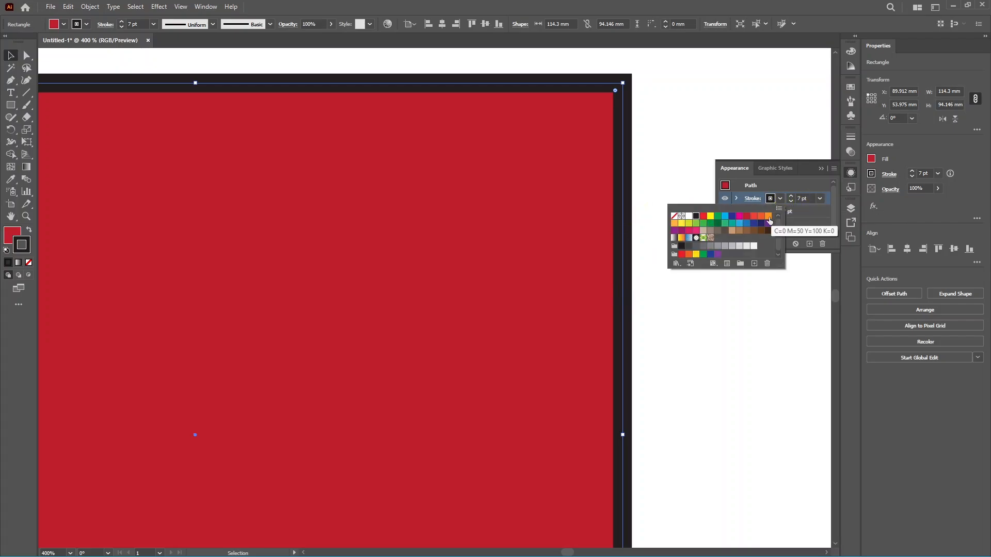
click(768, 217)
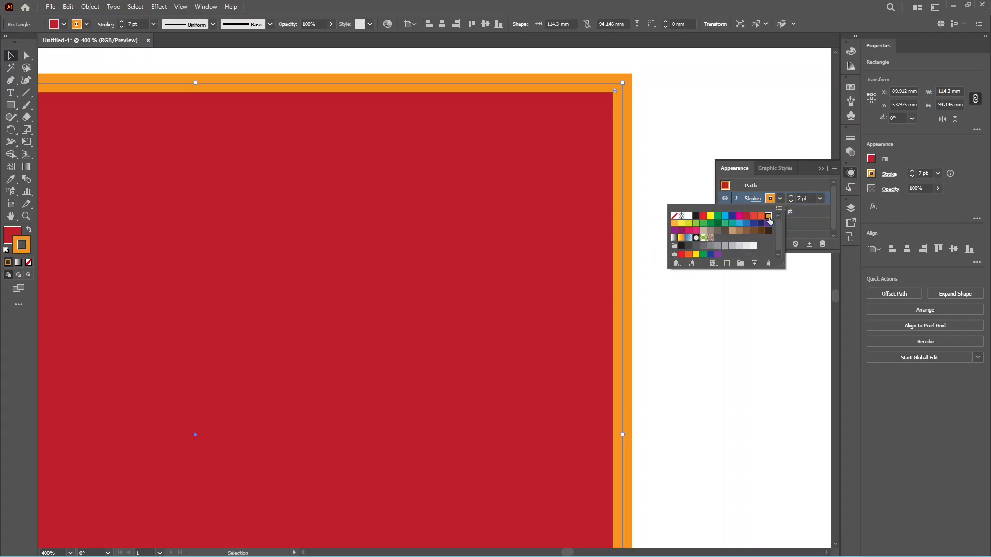
click(739, 325)
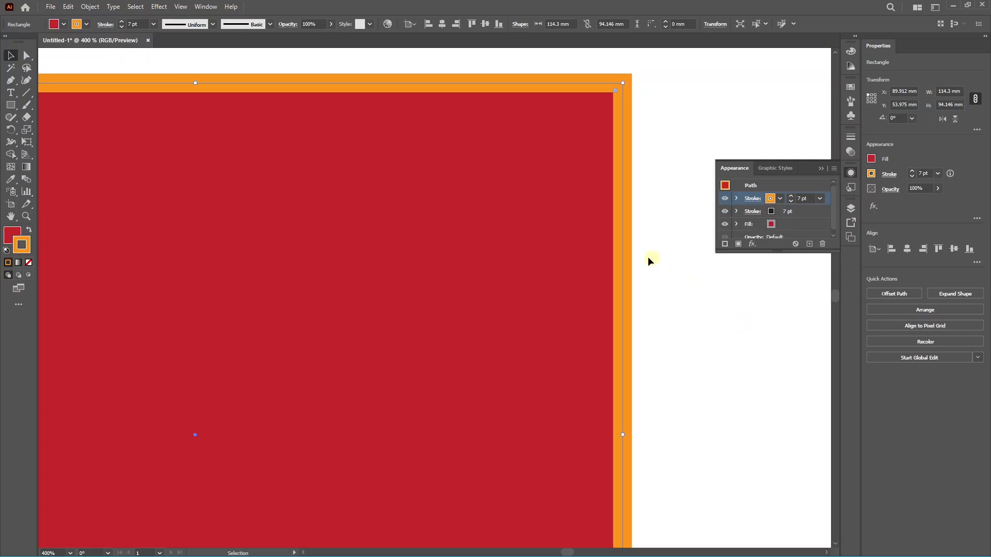
Step: Turn the orange stroke into a dashed line with a 12 pt dash and deselect the rectangle
click(780, 199)
click(781, 199)
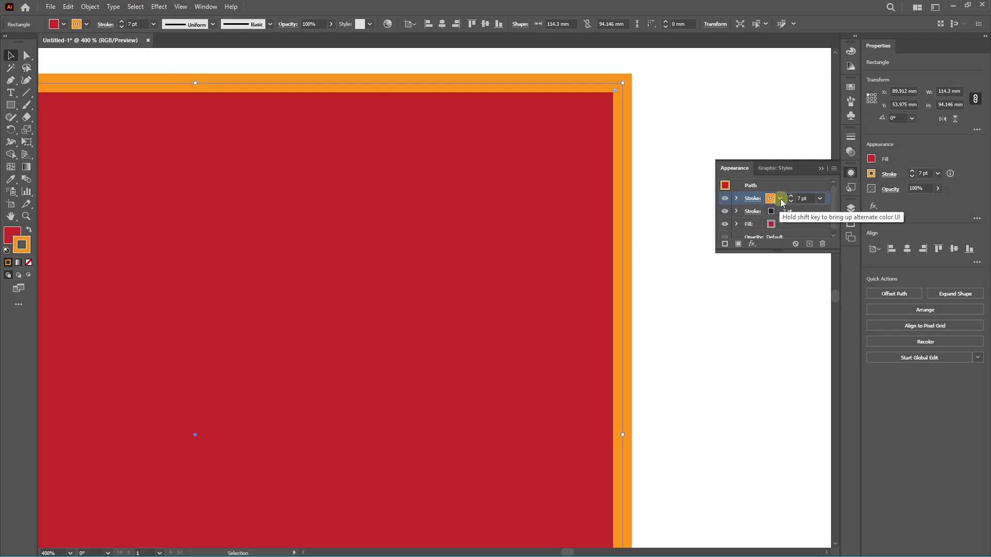
click(852, 138)
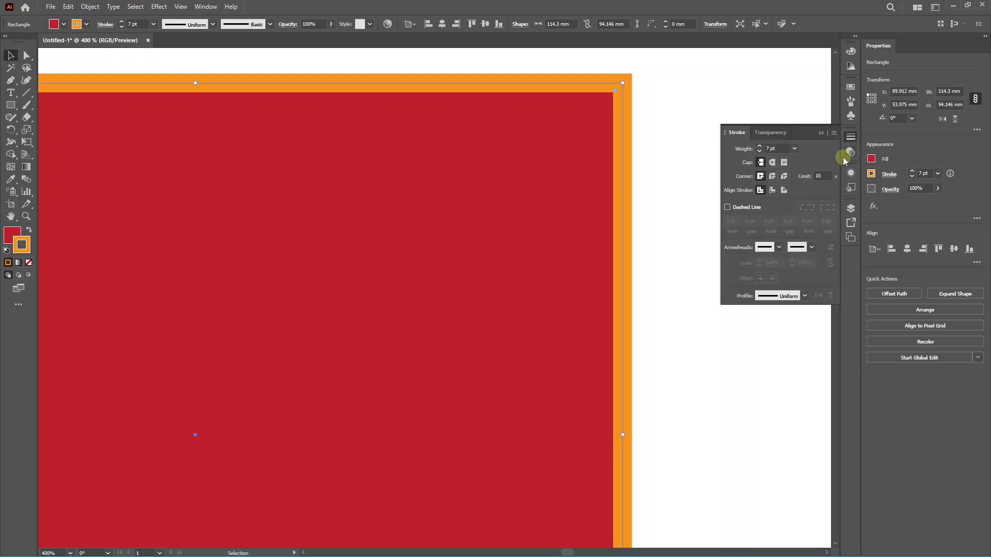
click(728, 207)
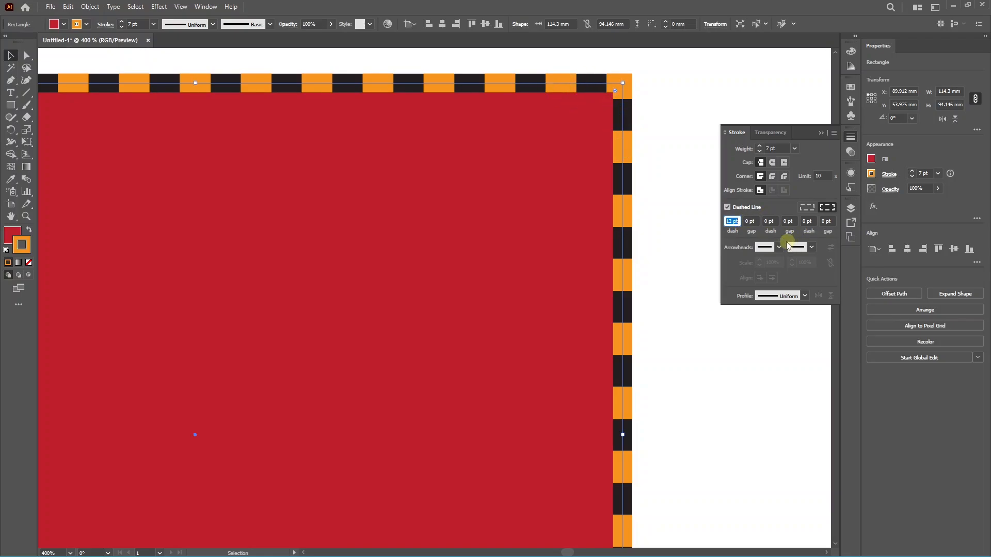
click(664, 267)
Step: Move the rectangle up and to the left on the artboard, to about X 66.7 mm and Y 37.2 mm
scroll(690, 273, down, 3)
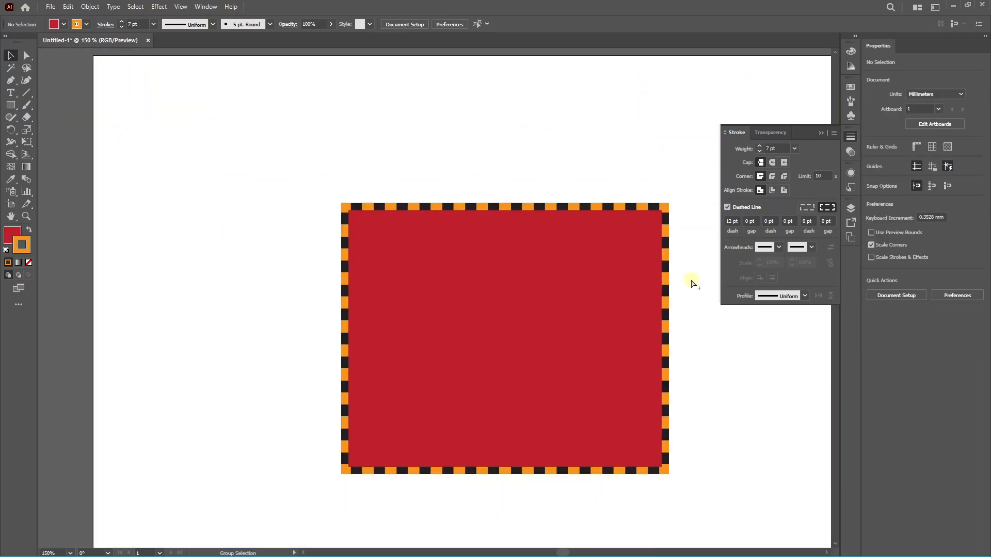
drag(623, 287, 444, 219)
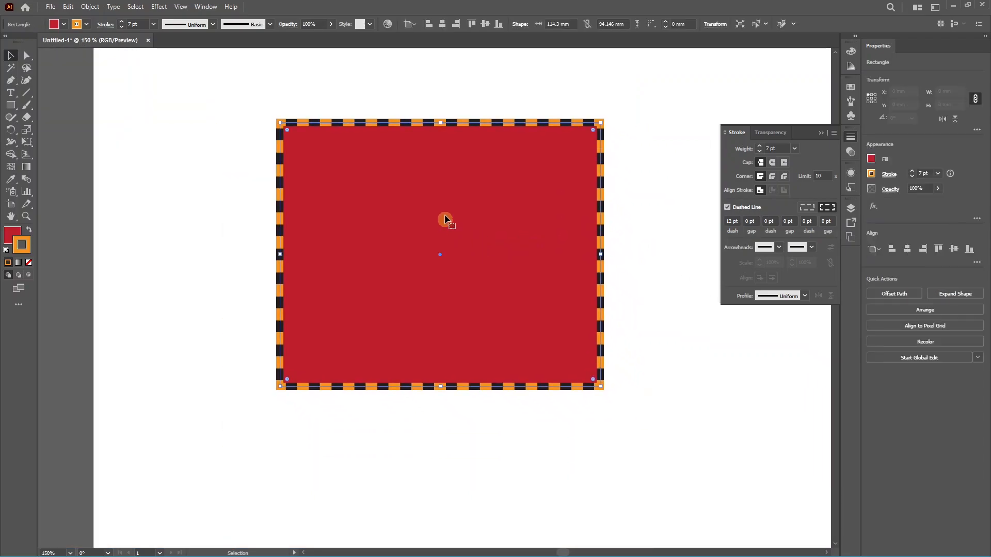
scroll(640, 275, up, 1)
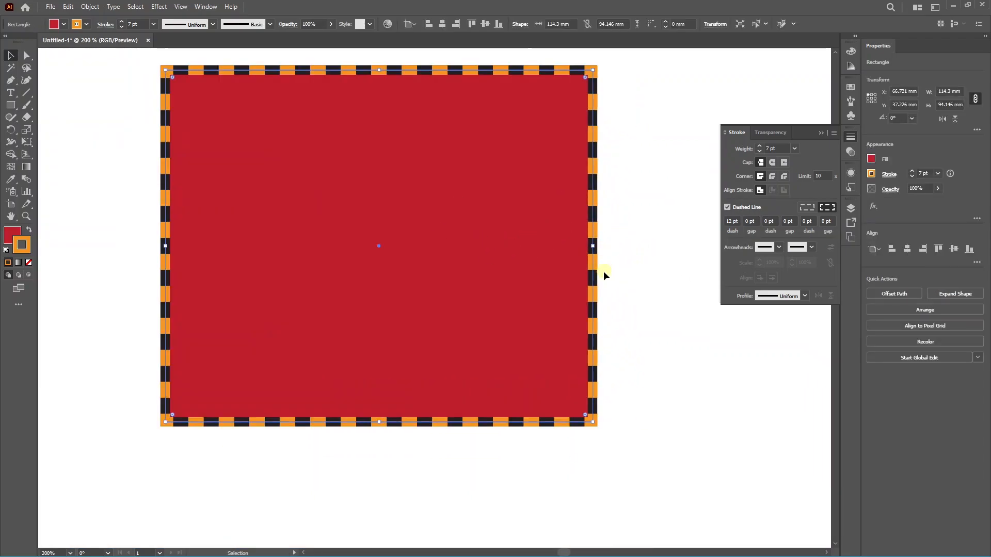
scroll(645, 303, down, 1)
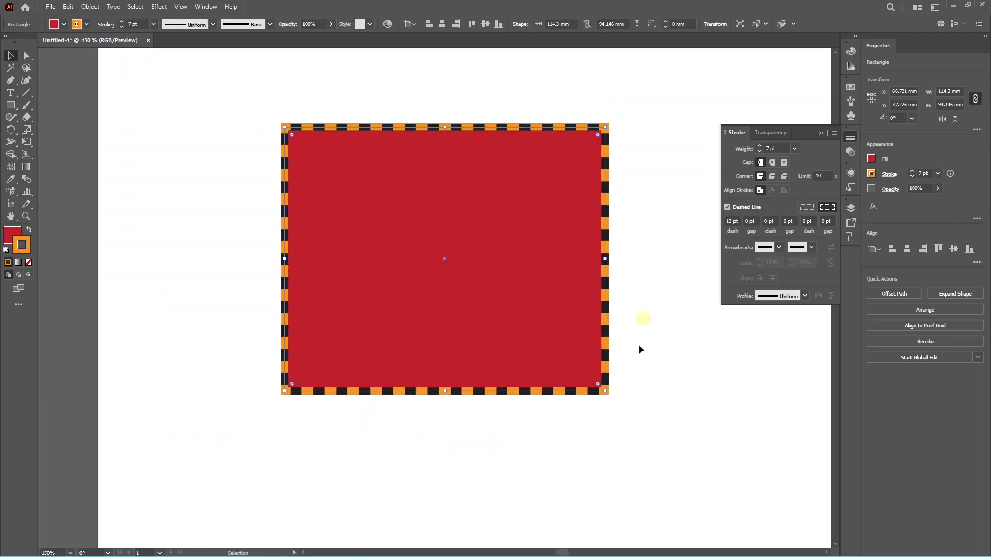
Step: Add a third stroke on top of the orange dashed one, trying red and settling on green for its color
click(852, 175)
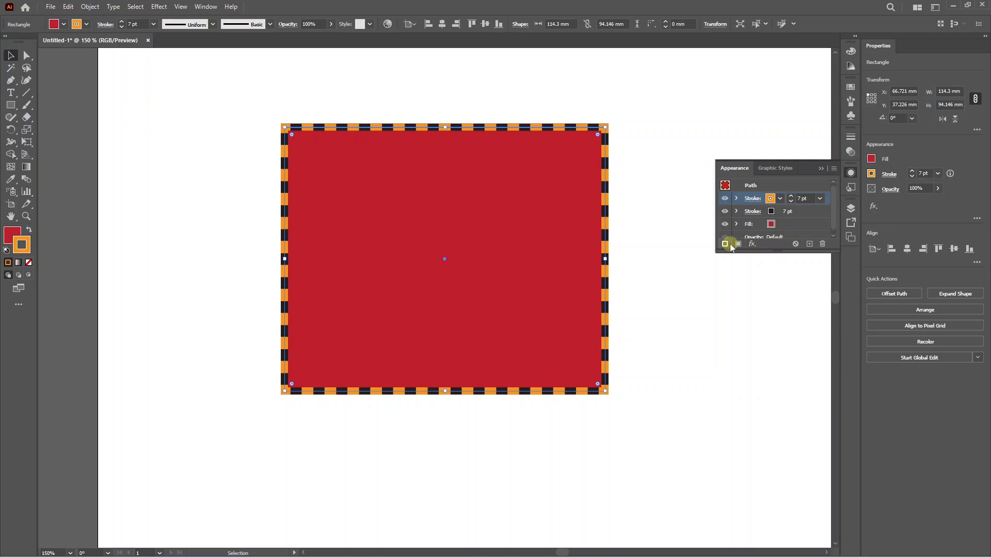
click(726, 244)
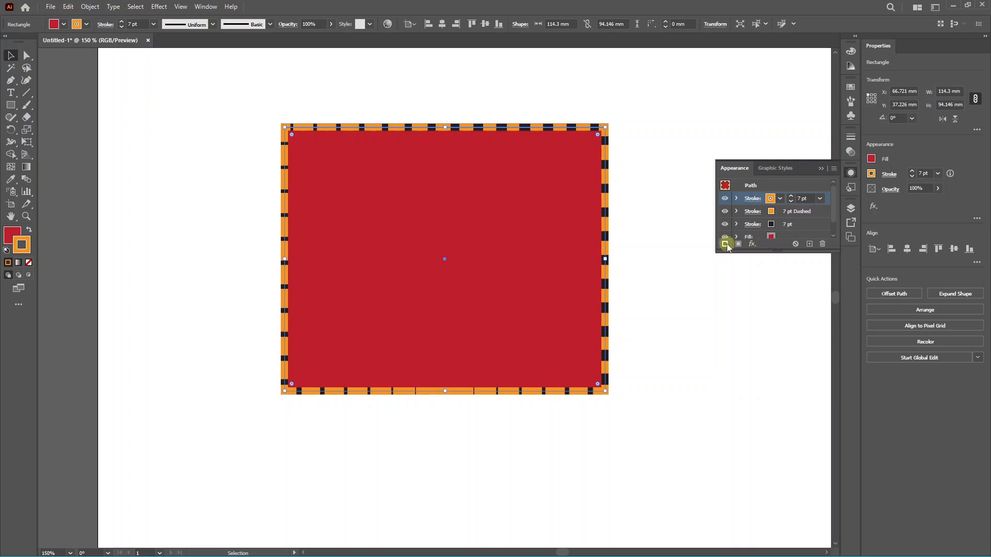
click(770, 198)
click(747, 216)
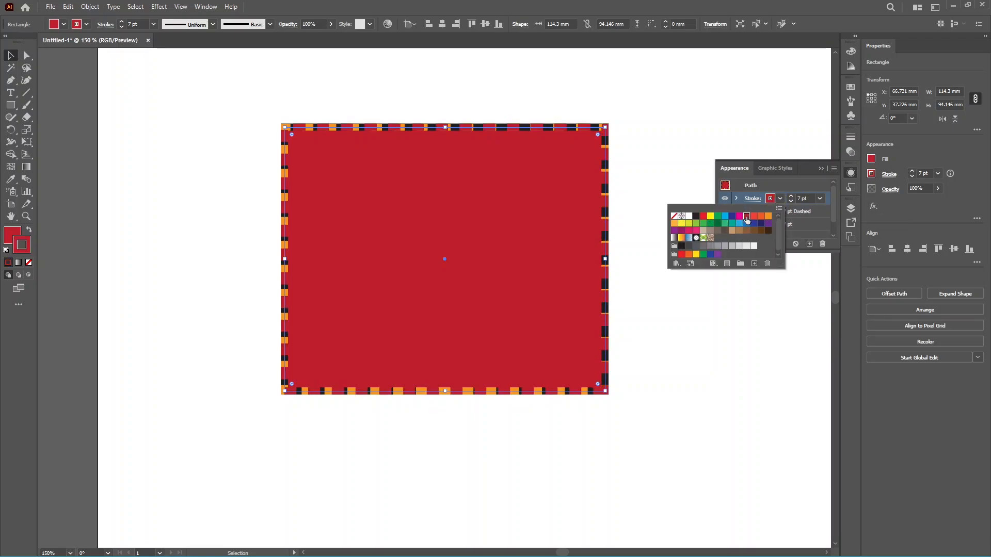
click(717, 216)
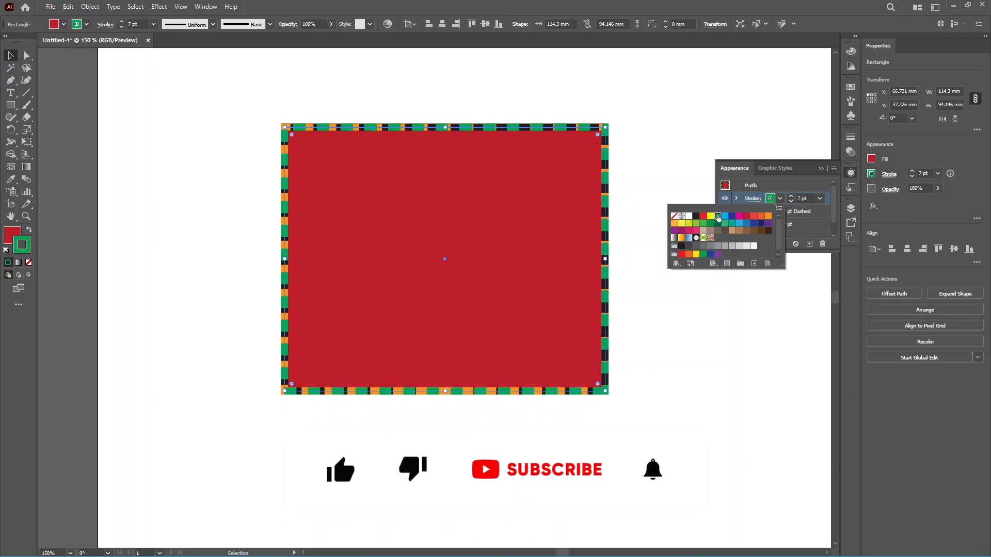
Step: Set the green stroke's weight to 15 pt and turn off its dashed line
click(791, 197)
click(791, 198)
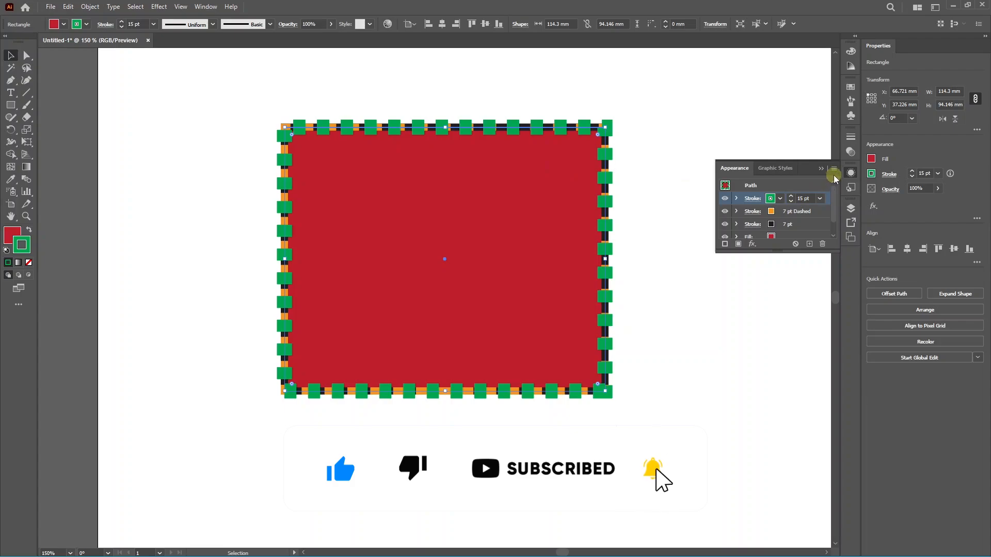
click(852, 137)
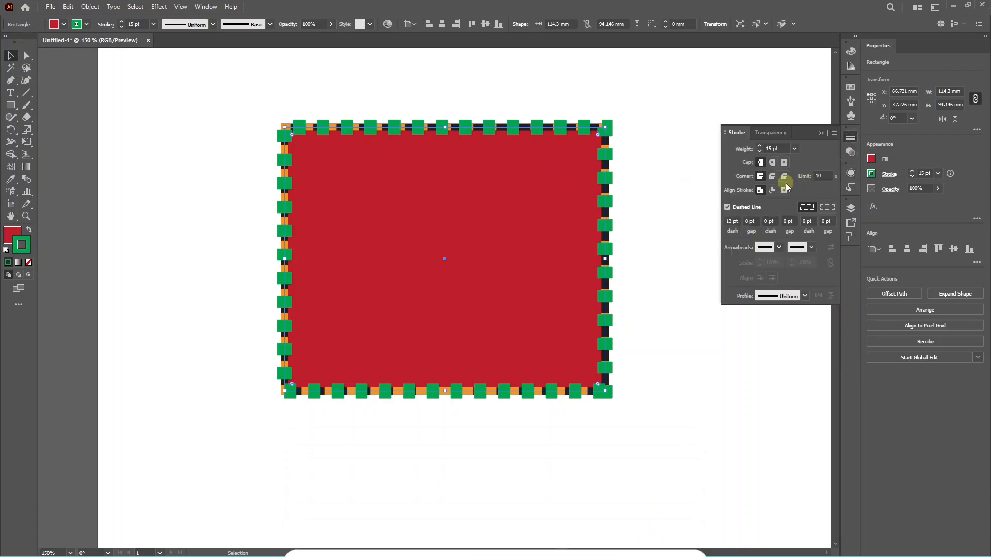
click(727, 207)
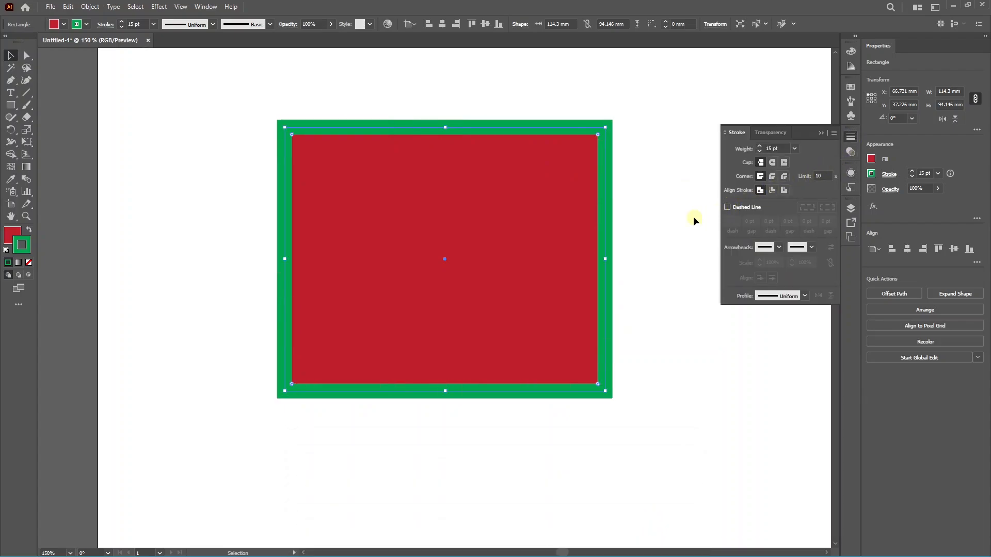
Step: Reorder the rectangle's attributes so the green 15 pt stroke sits below the orange dashed and black strokes, and deselect the rectangle
click(851, 173)
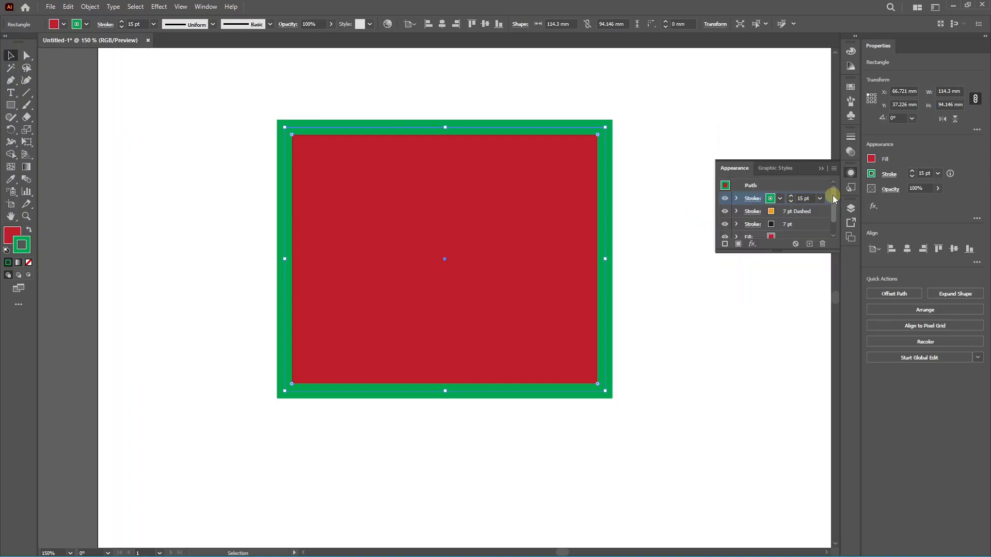
drag(831, 200, 820, 227)
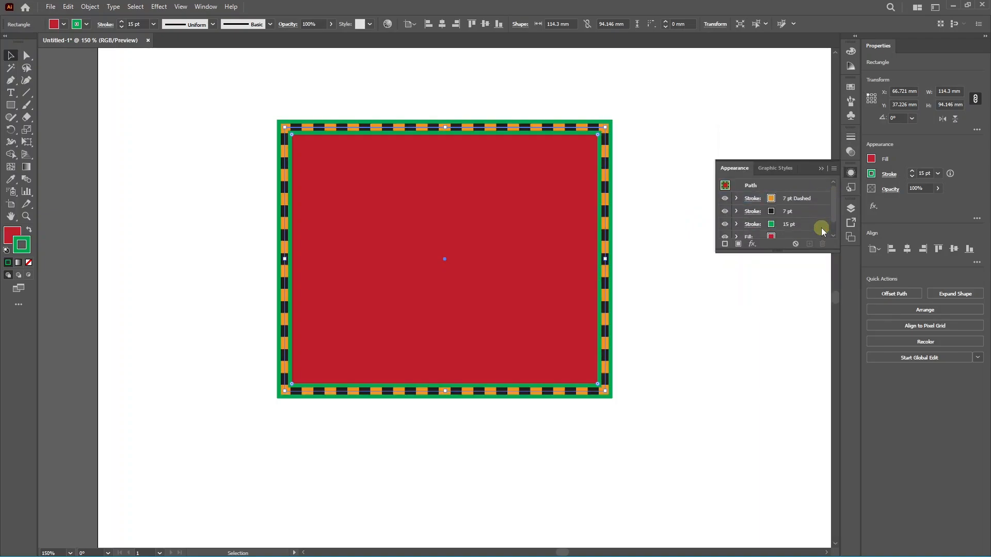
click(704, 320)
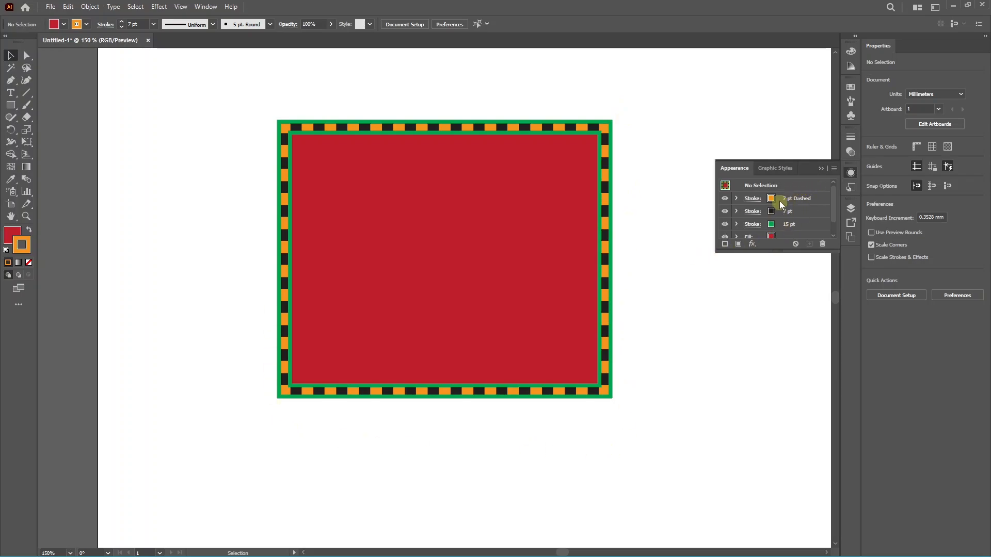
click(737, 198)
click(788, 211)
click(738, 198)
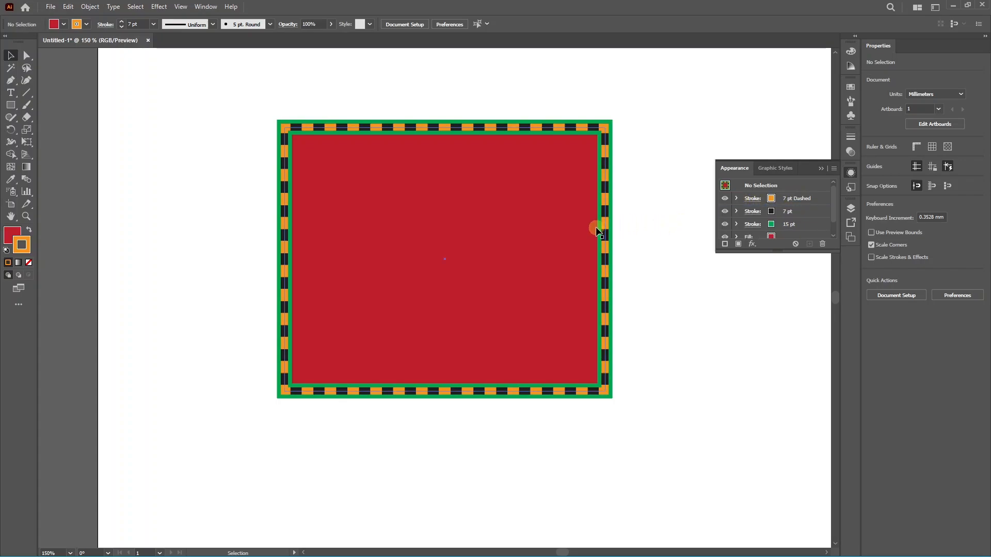
Step: Save the rectangle's multi-stroke appearance as a new graphic style
click(528, 241)
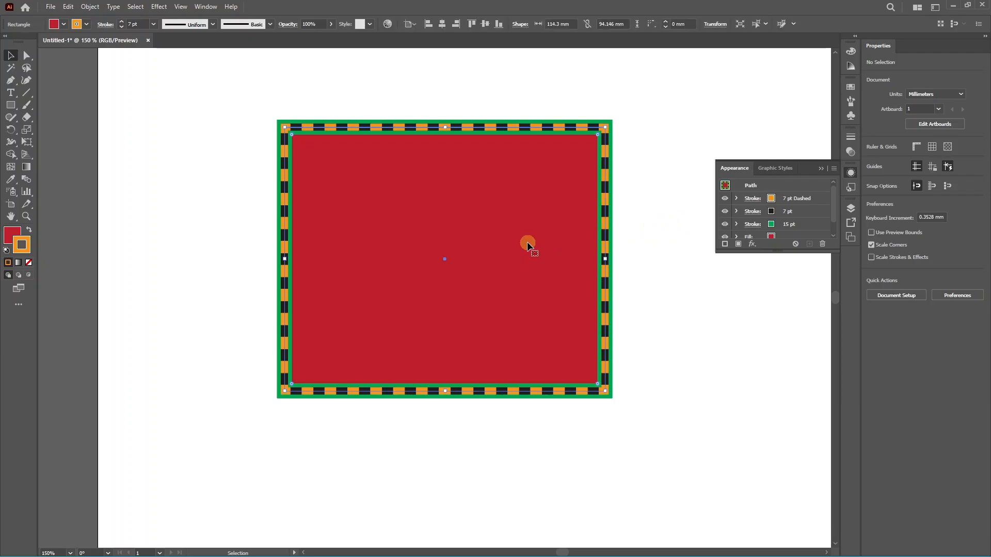
click(775, 169)
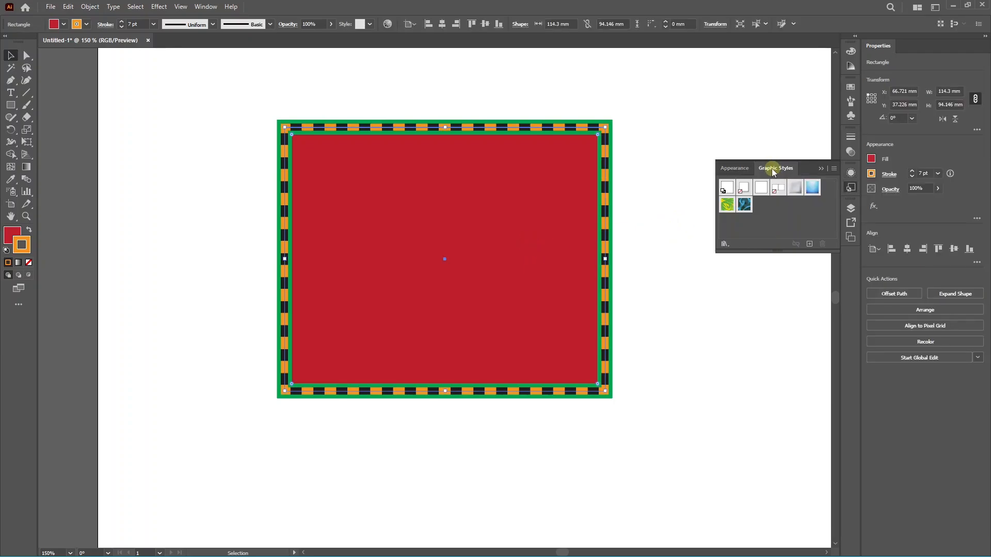
click(206, 6)
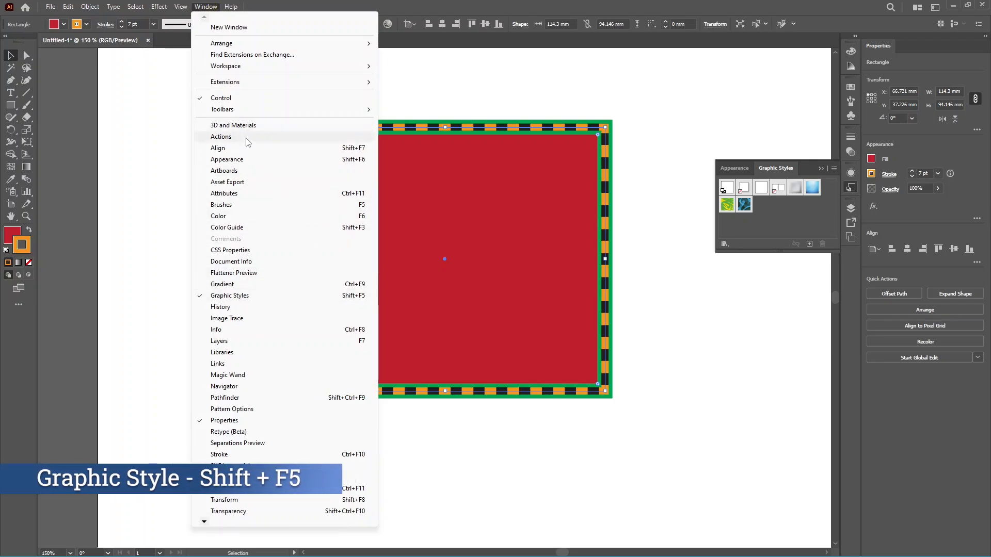
click(205, 7)
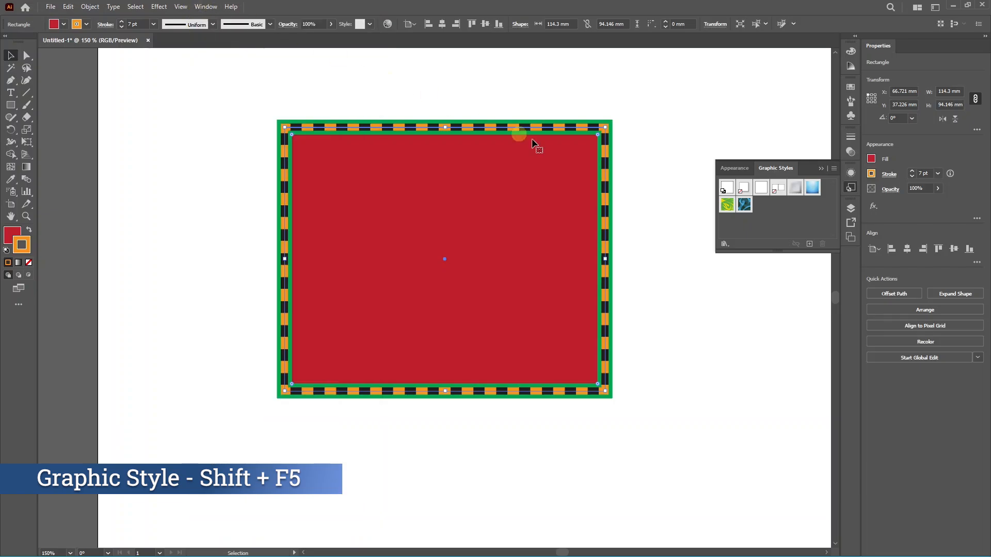
click(810, 243)
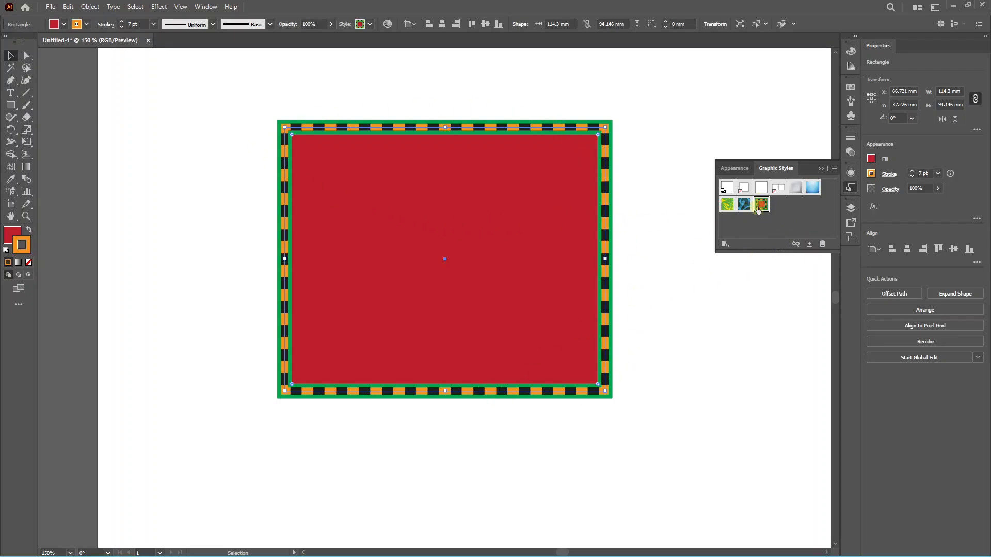
Step: Delete the styled rectangle from the artboard
click(664, 237)
click(544, 311)
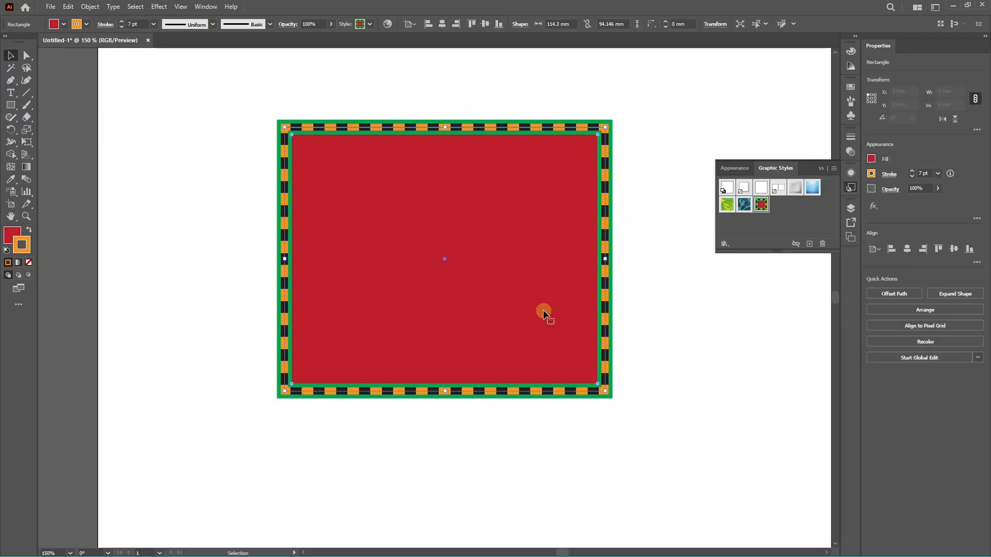
key(Delete)
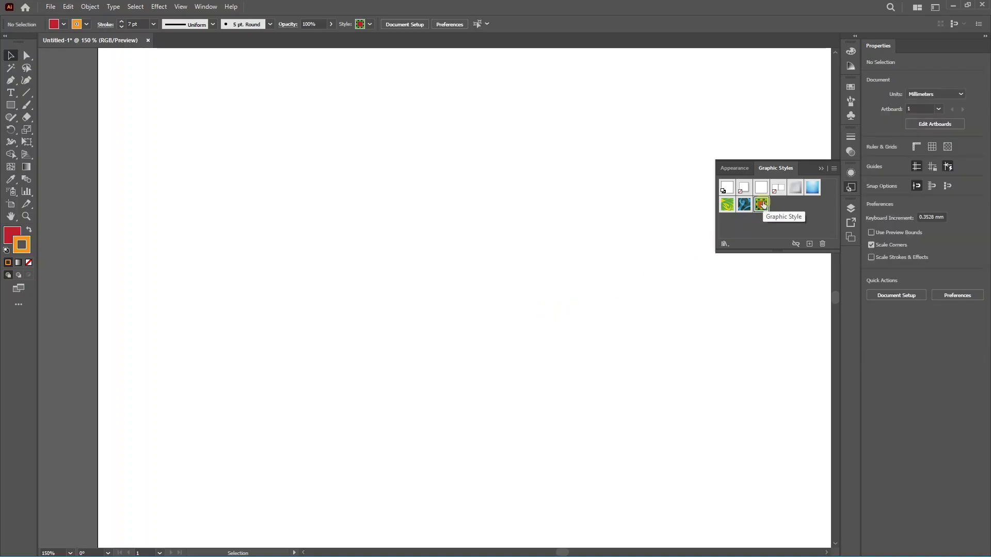
Step: Draw an upright five-pointed star about 138.7 mm wide and 131.9 mm high on the empty artboard and select it
drag(18, 108, 64, 156)
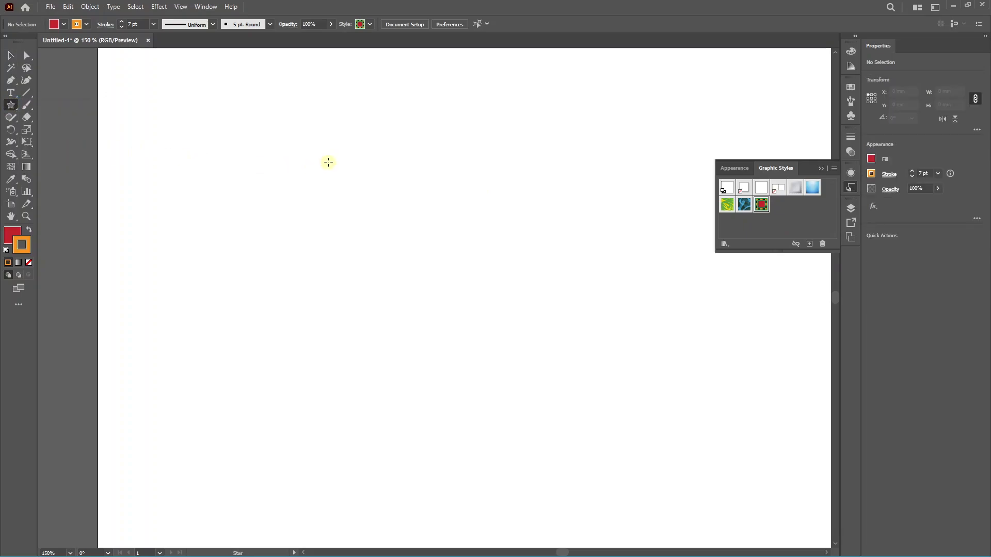
drag(357, 168, 489, 317)
click(10, 54)
drag(277, 133, 347, 253)
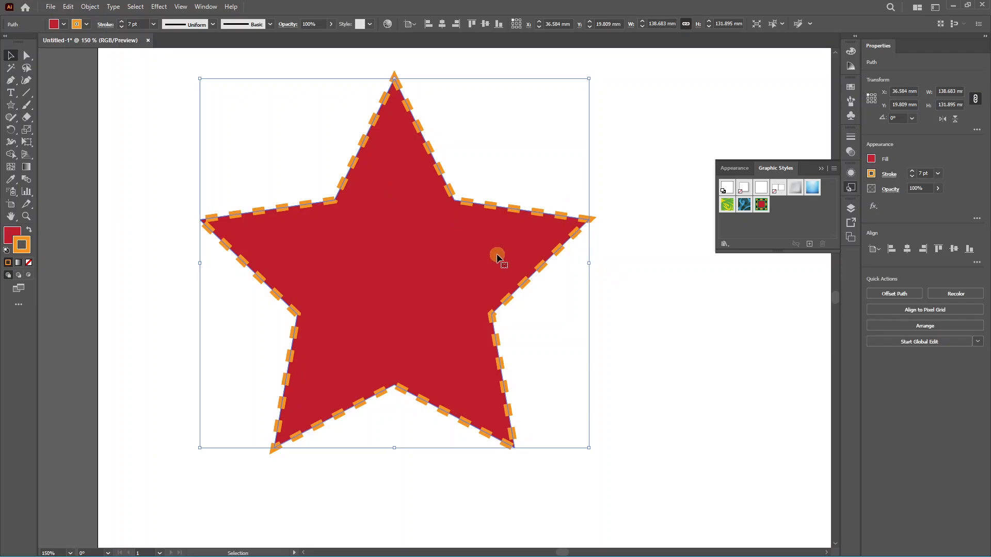
Step: Apply the saved multi-stroke graphic style to the star, deselect it and inspect the layered border up close
click(762, 207)
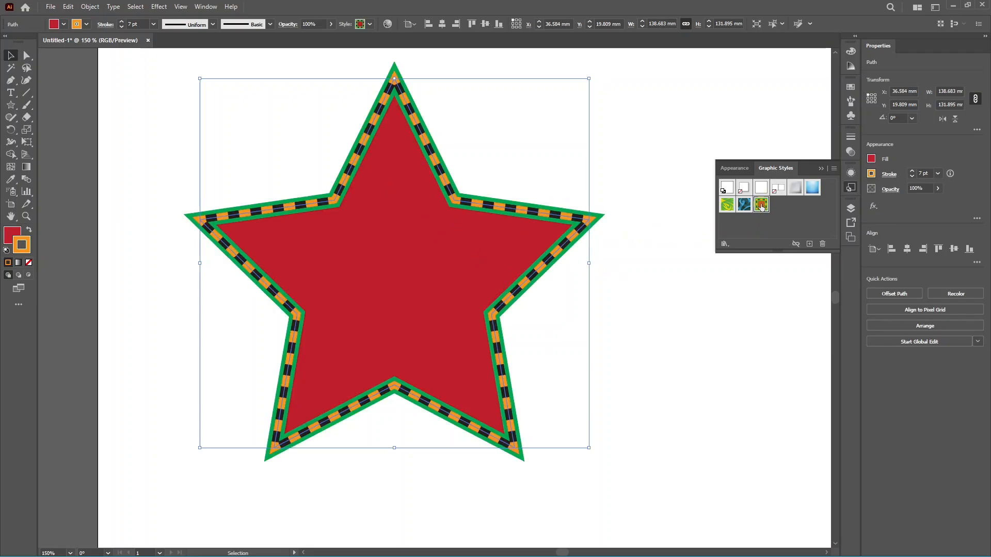
click(639, 299)
scroll(509, 306, up, 1)
scroll(509, 306, up, 1)
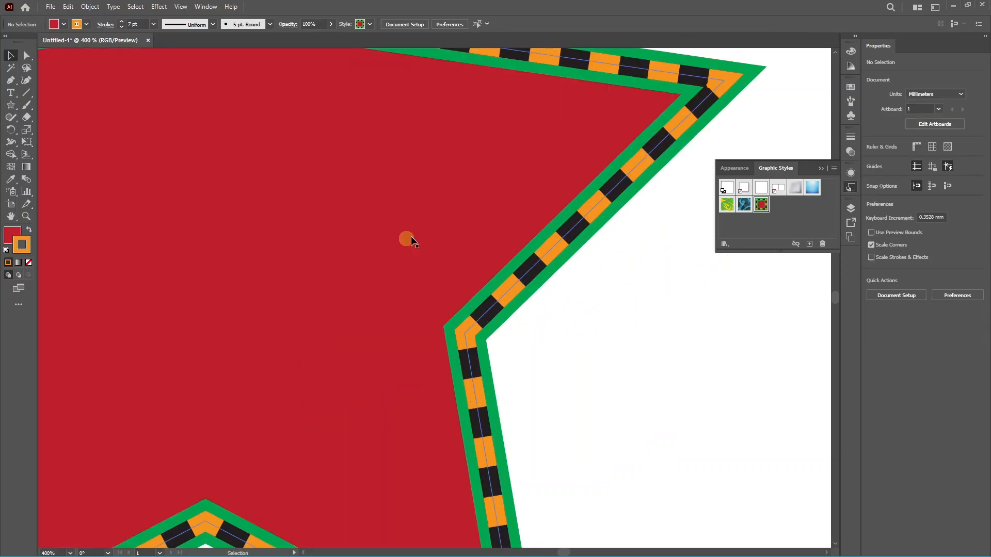
scroll(591, 266, down, 2)
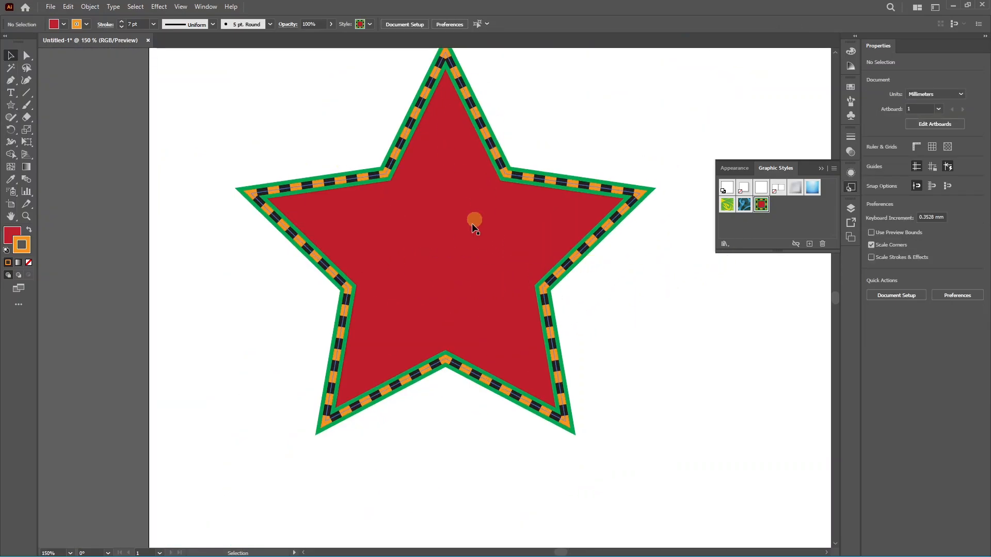
scroll(467, 227, up, 1)
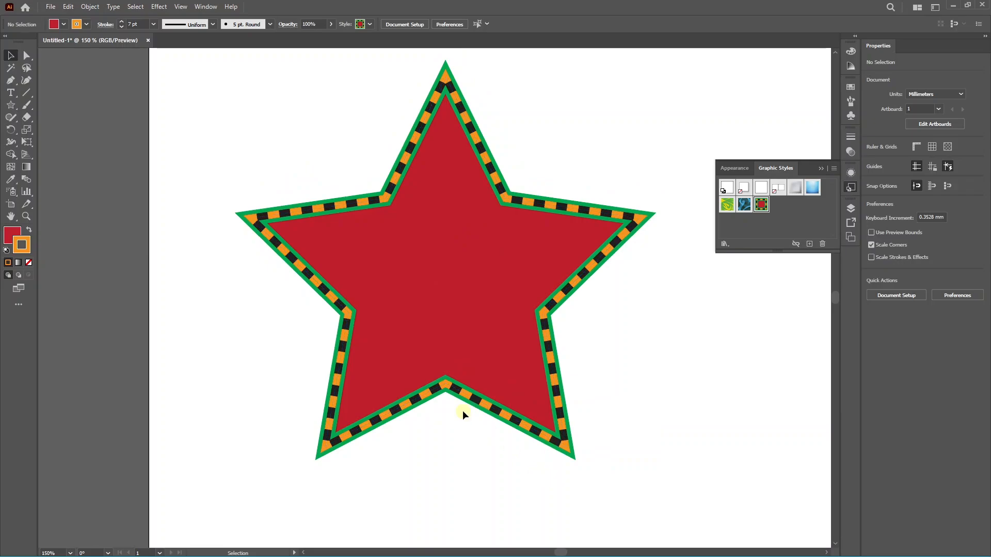
Step: Replace the star's red fill with the yellow-to-orange gradient from the gradient swatches
click(850, 171)
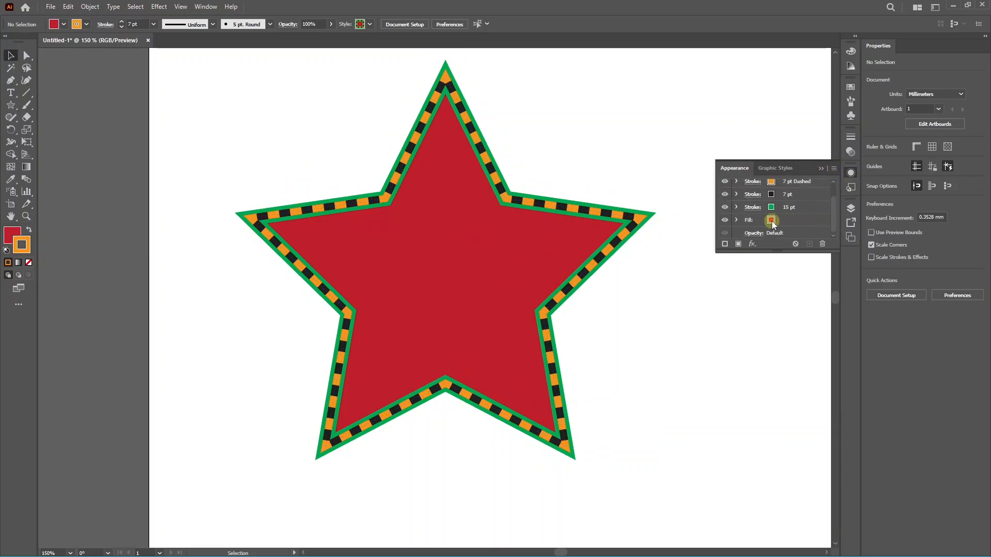
click(771, 221)
click(537, 298)
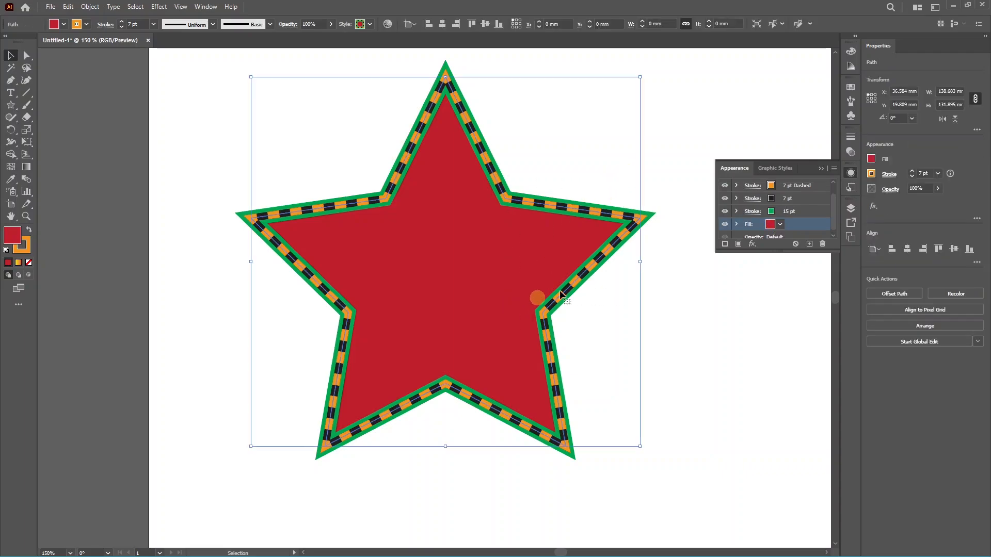
click(779, 228)
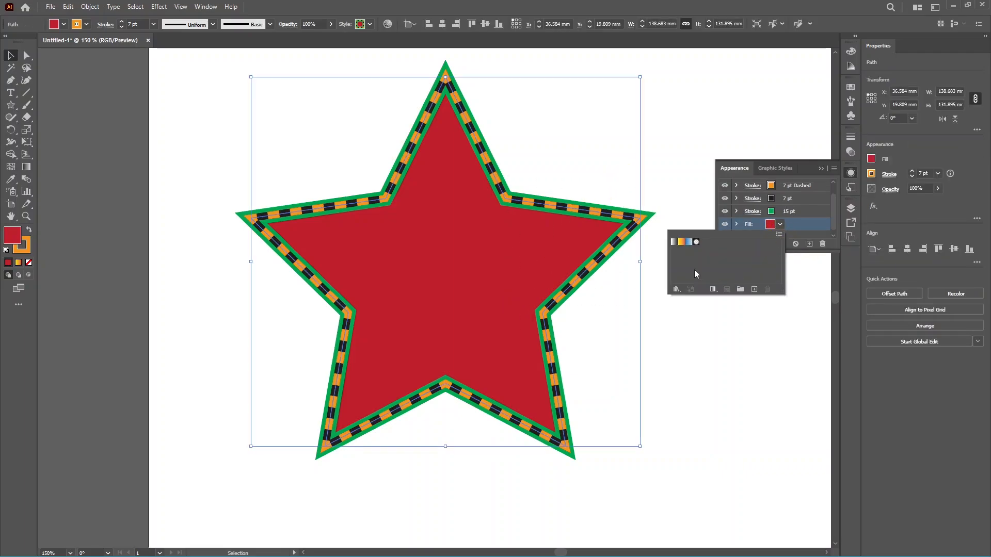
click(713, 289)
click(744, 324)
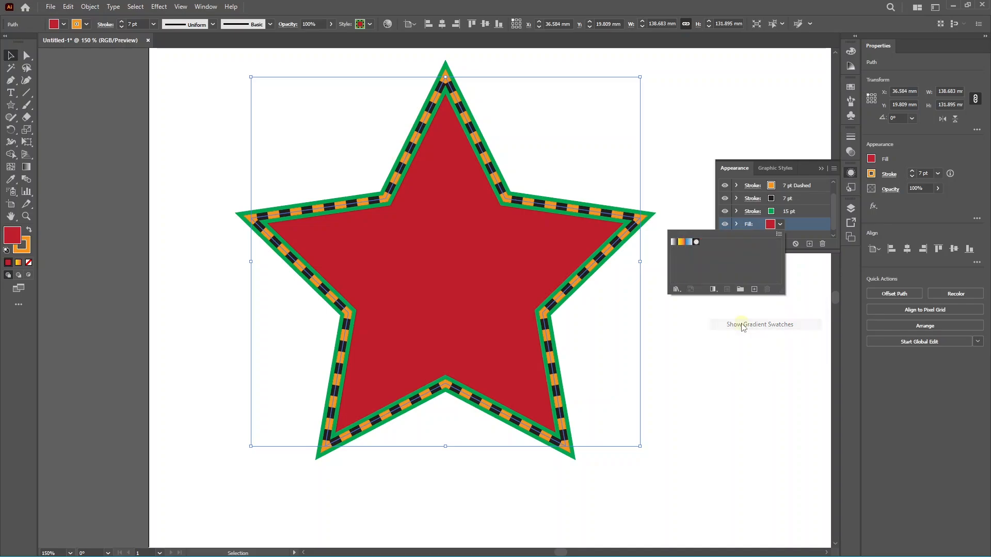
click(681, 242)
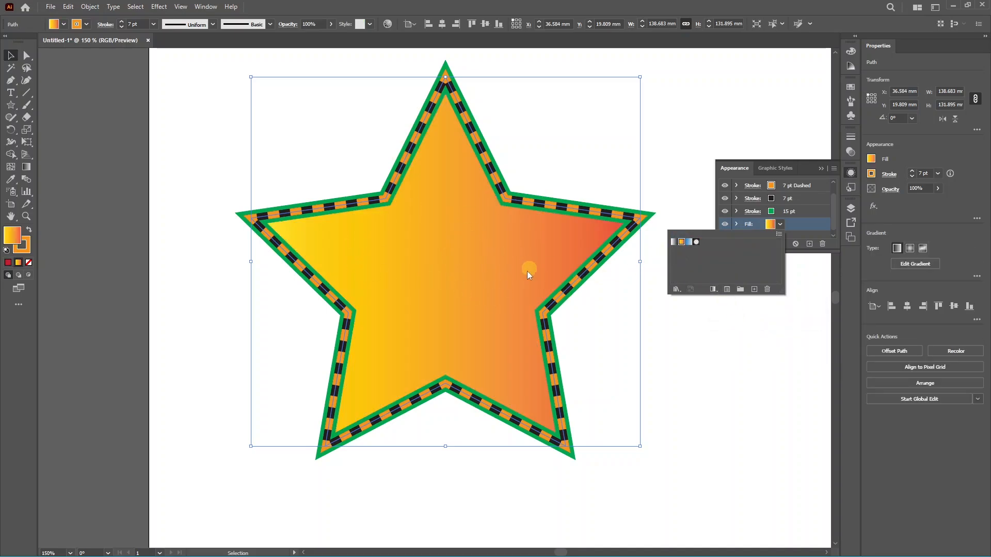
click(770, 227)
click(770, 226)
click(771, 226)
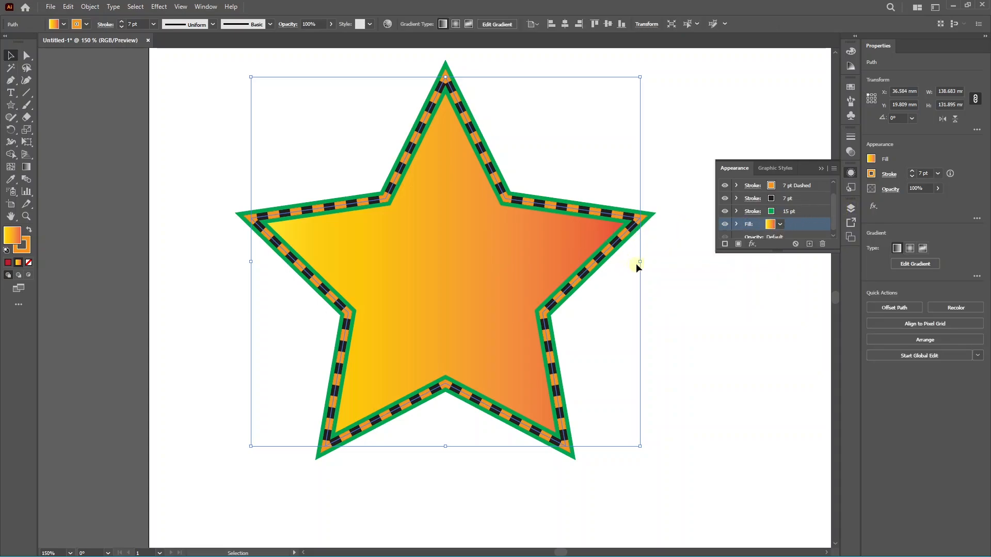
Step: Make the star's gradient radial, move its middle color stops slightly toward the center, and deselect the star
click(910, 249)
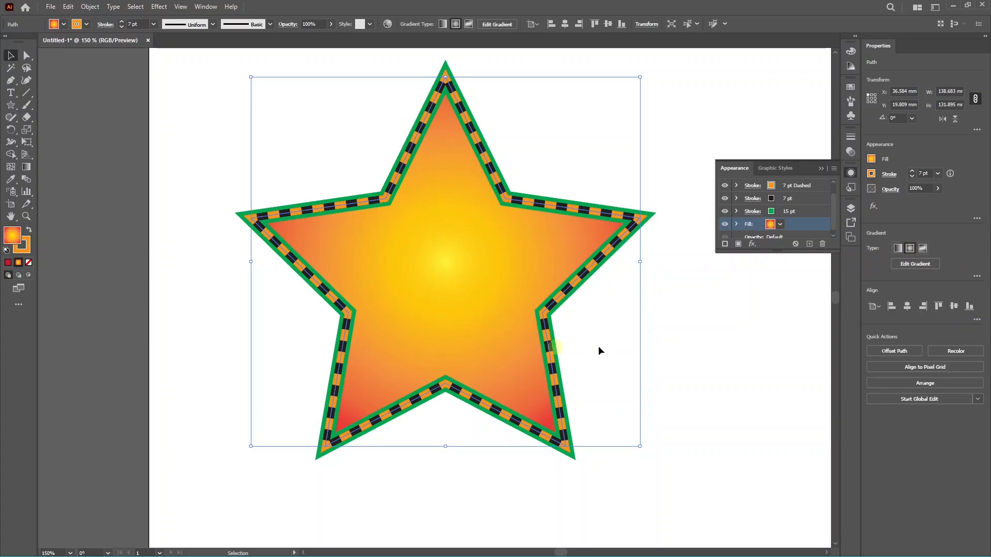
click(915, 263)
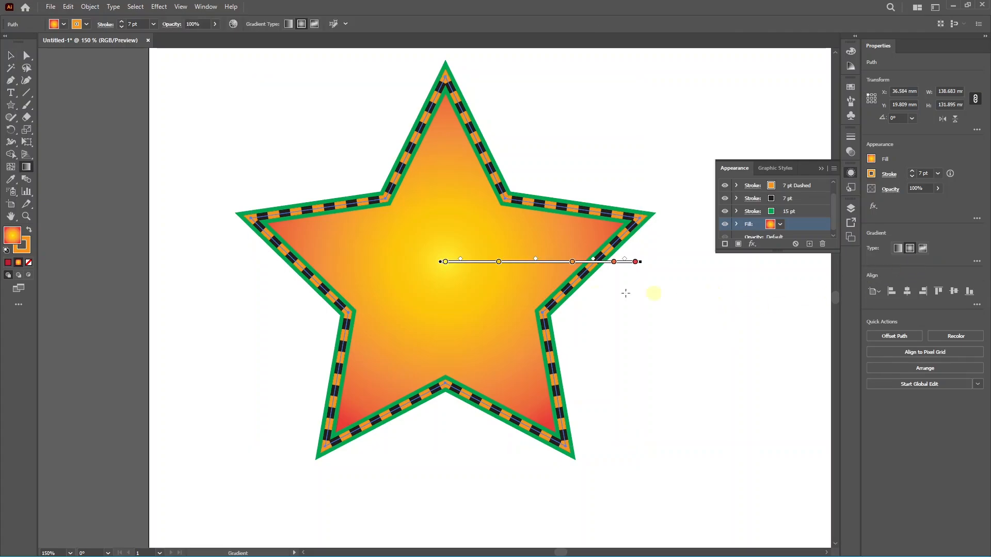
mouse_move(499, 262)
mouse_down()
mouse_move(491, 262)
mouse_move(532, 261)
mouse_move(483, 261)
mouse_up()
mouse_move(573, 263)
mouse_down()
mouse_move(598, 262)
mouse_move(566, 262)
mouse_up()
click(614, 262)
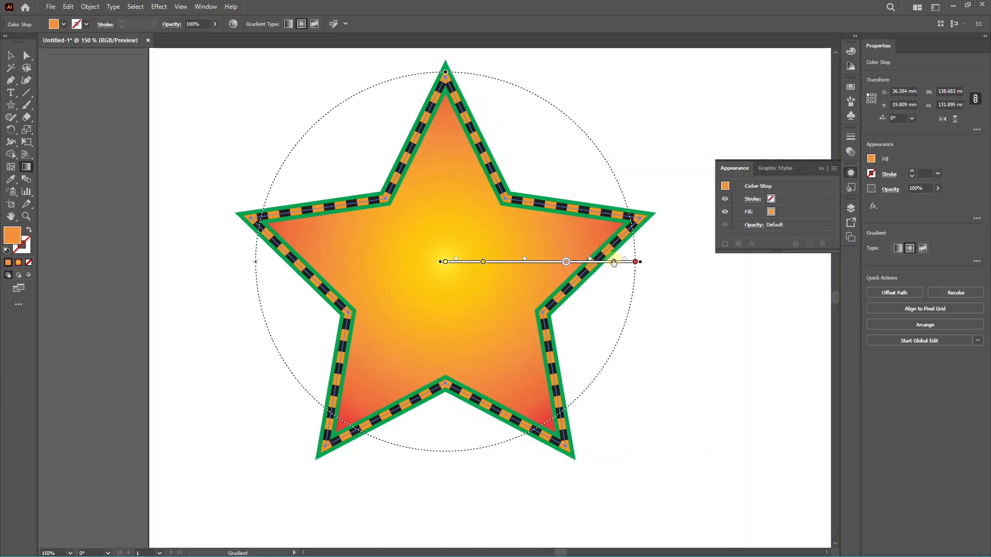
click(10, 56)
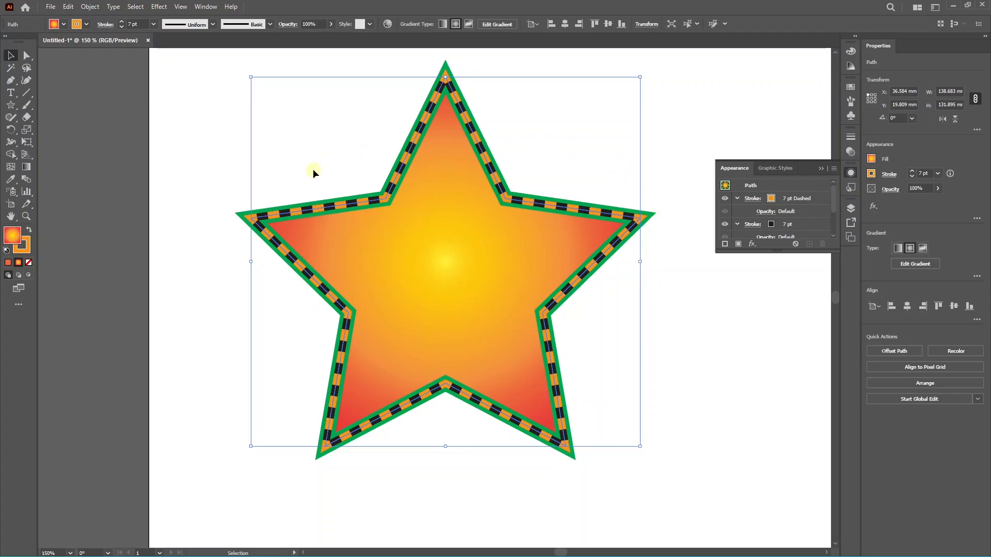
click(669, 276)
click(466, 259)
click(676, 296)
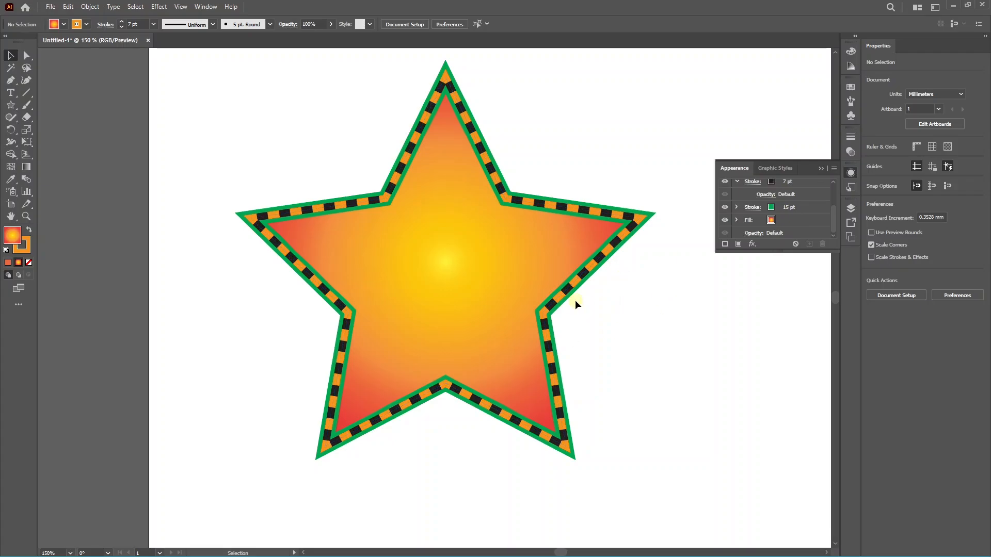
Step: Add a Drop Shadow effect in Multiply mode to the star's gradient fill
click(736, 322)
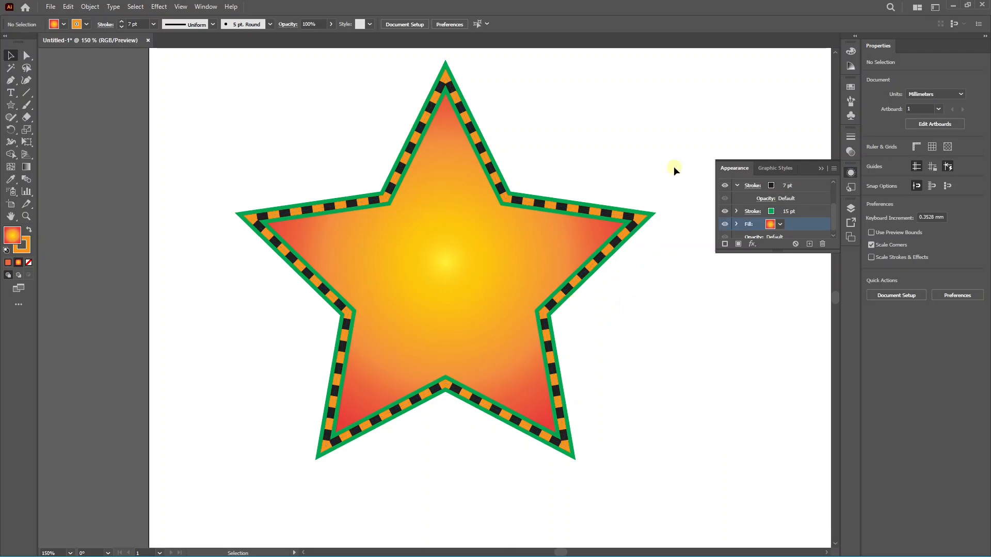
drag(647, 153, 484, 328)
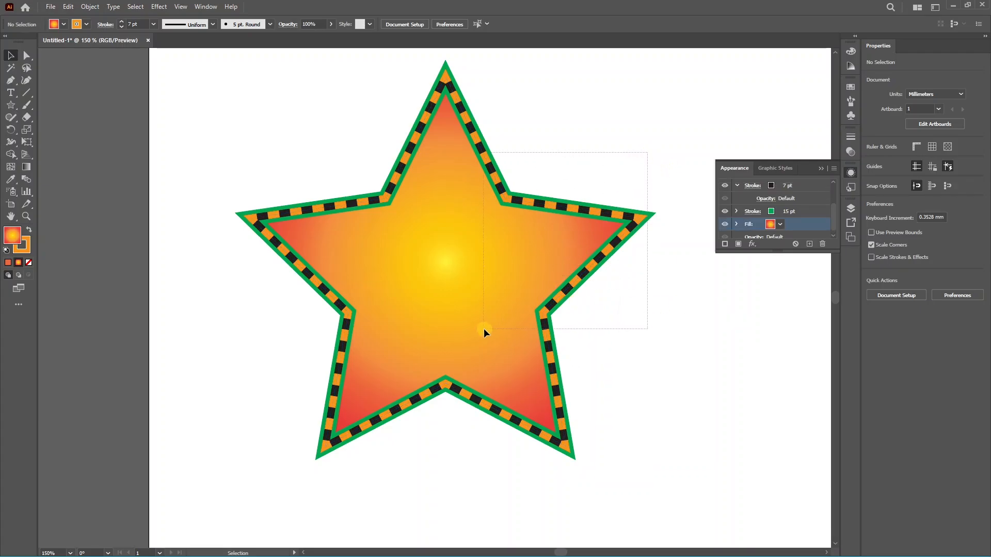
click(751, 244)
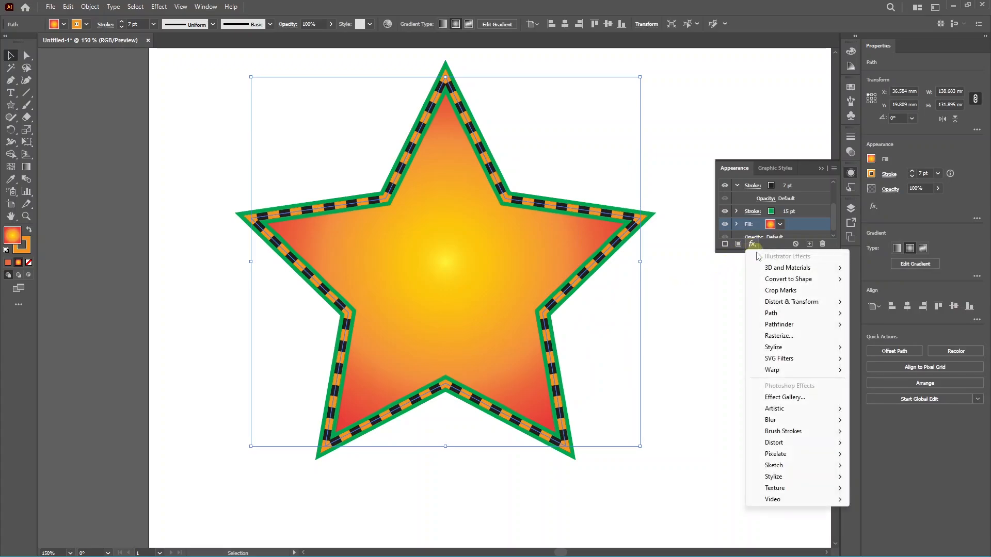
mouse_move(789, 349)
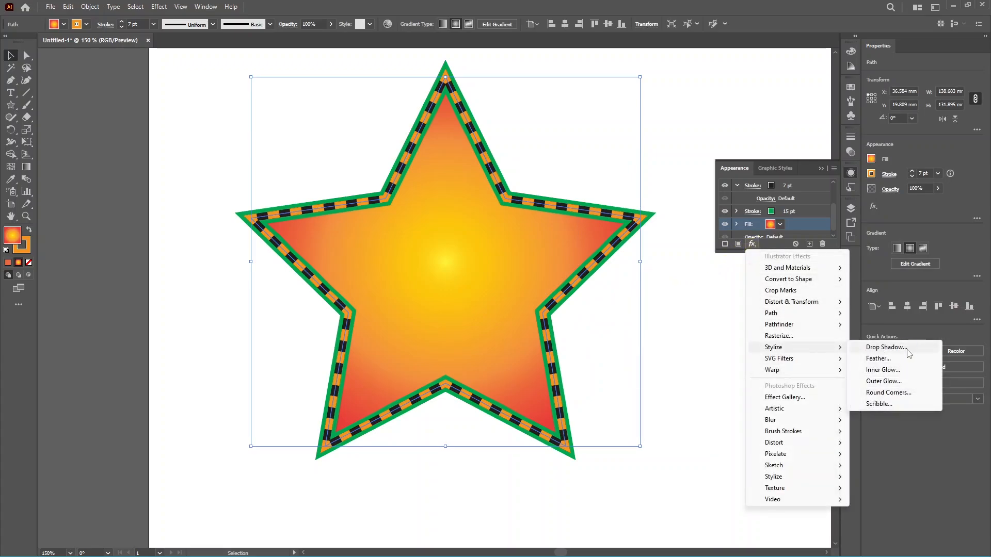
click(908, 353)
drag(881, 115, 622, 54)
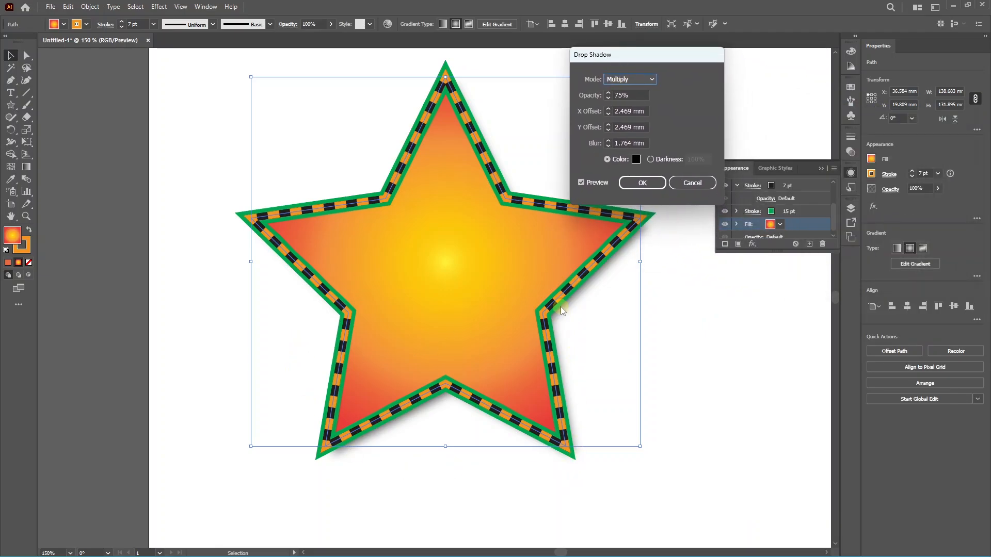
Step: Try a dark orange shadow for the star's fill with 100% opacity, 0 mm X offset and 8 mm Y offset, and cancel the effect
click(636, 160)
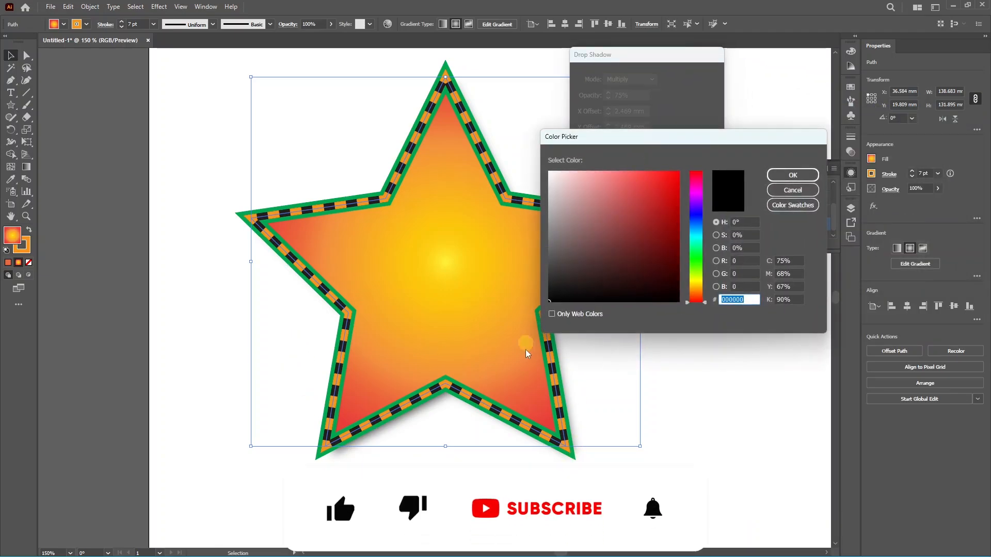
drag(695, 288, 695, 293)
drag(678, 202, 692, 202)
text(100)
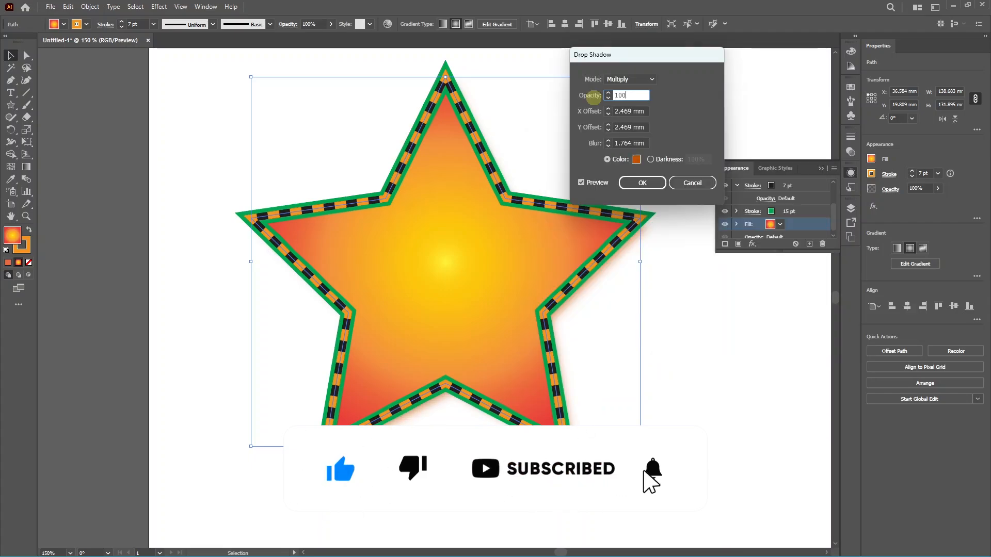
key(Tab)
text(0)
key(Tab)
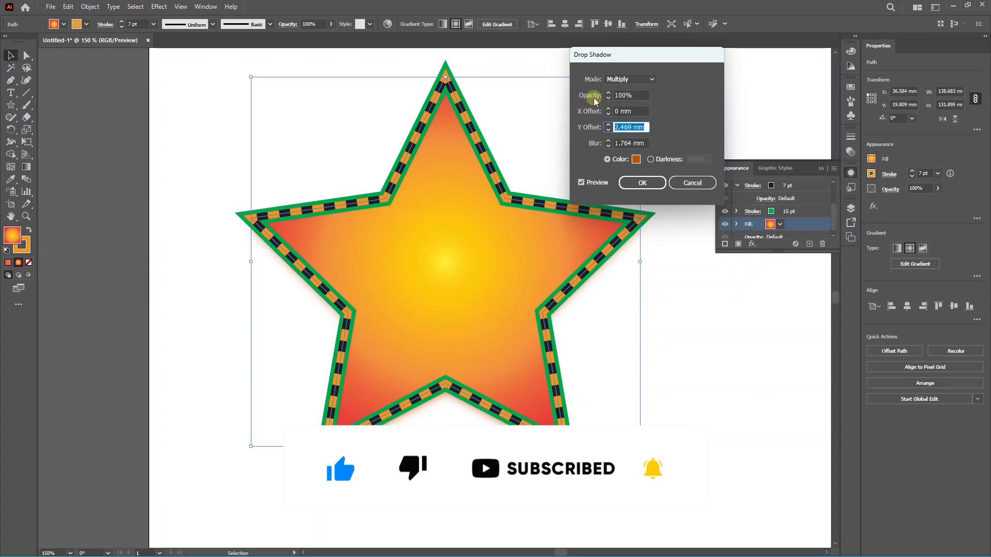
text(7)
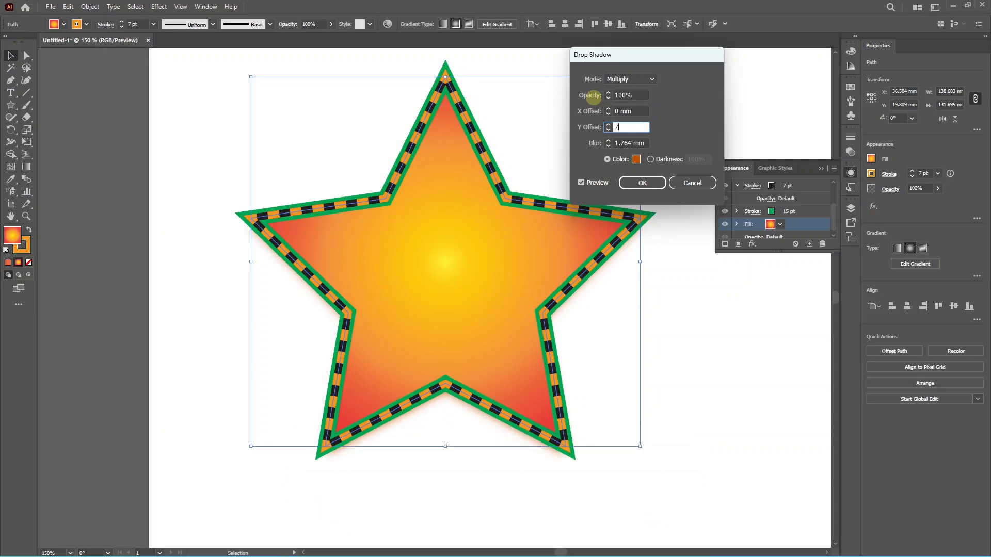
text(8)
key(Tab)
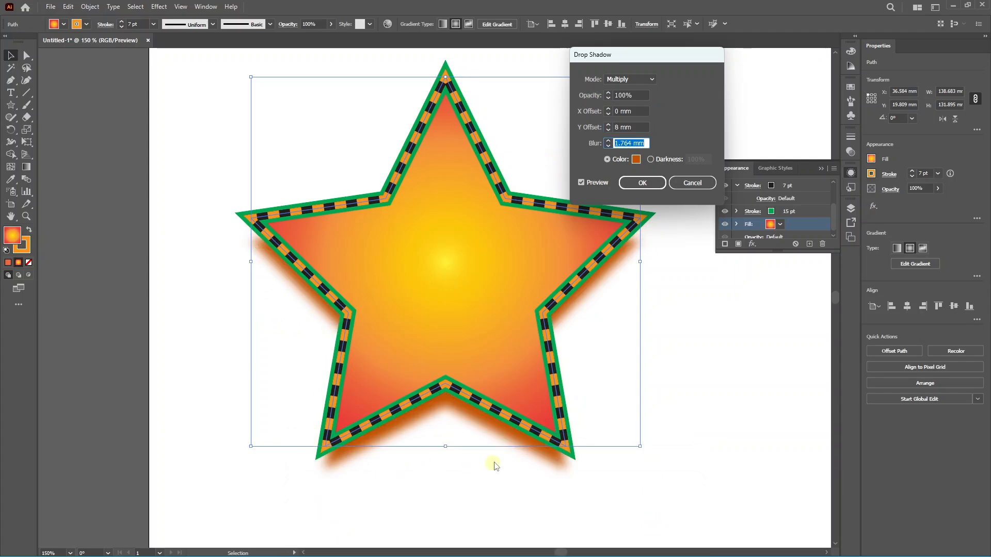
click(692, 183)
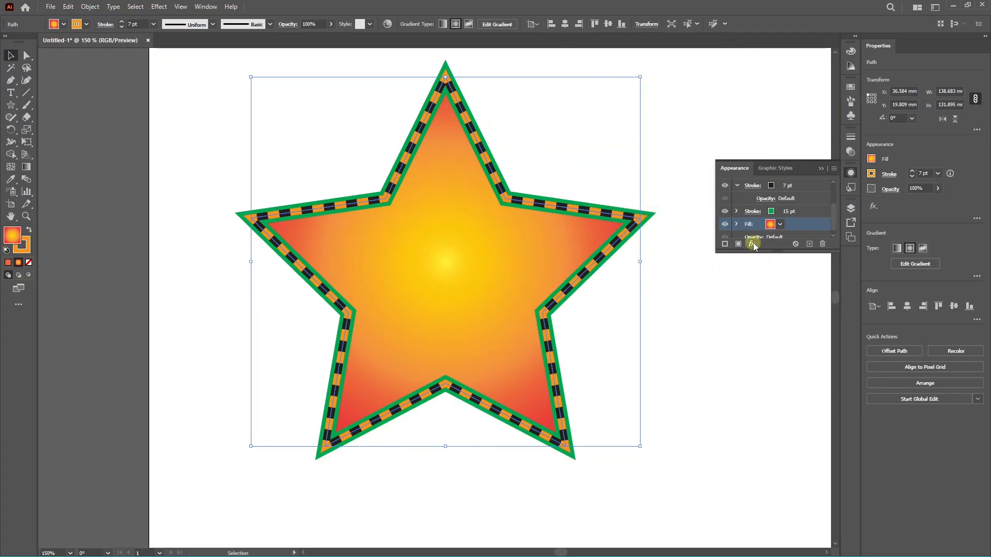
Step: Add a Drop Shadow effect to the star's green 15 pt stroke instead of its fill
click(457, 268)
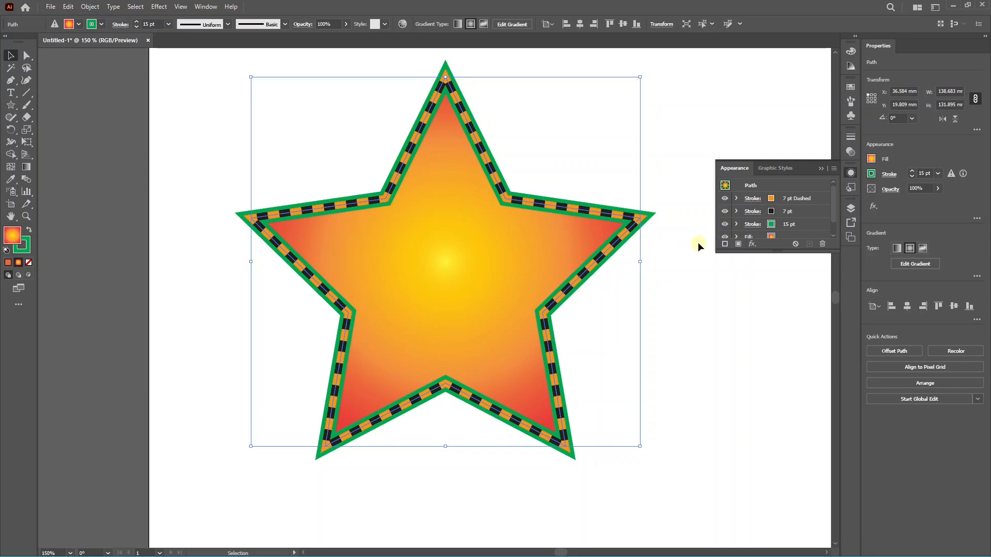
click(782, 226)
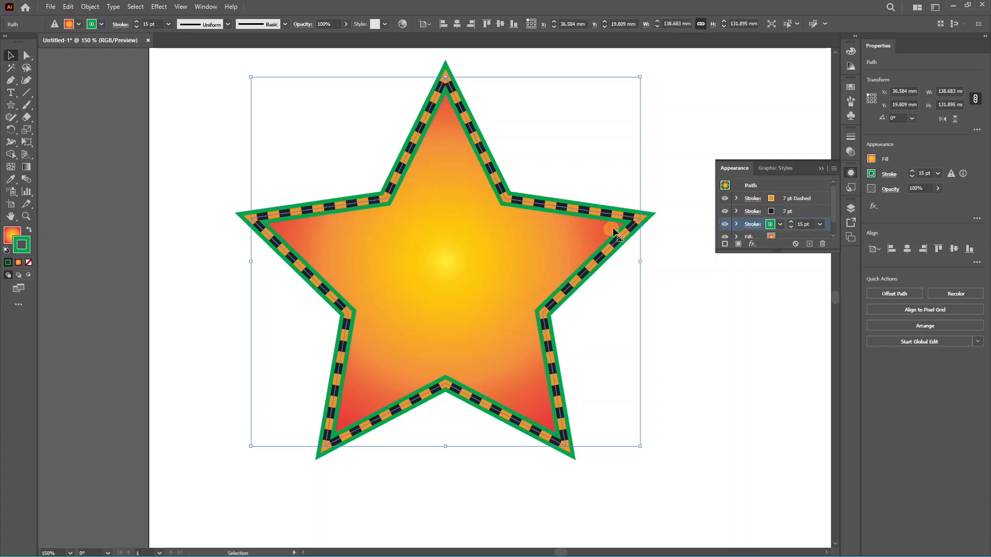
click(753, 226)
click(753, 244)
mouse_move(808, 352)
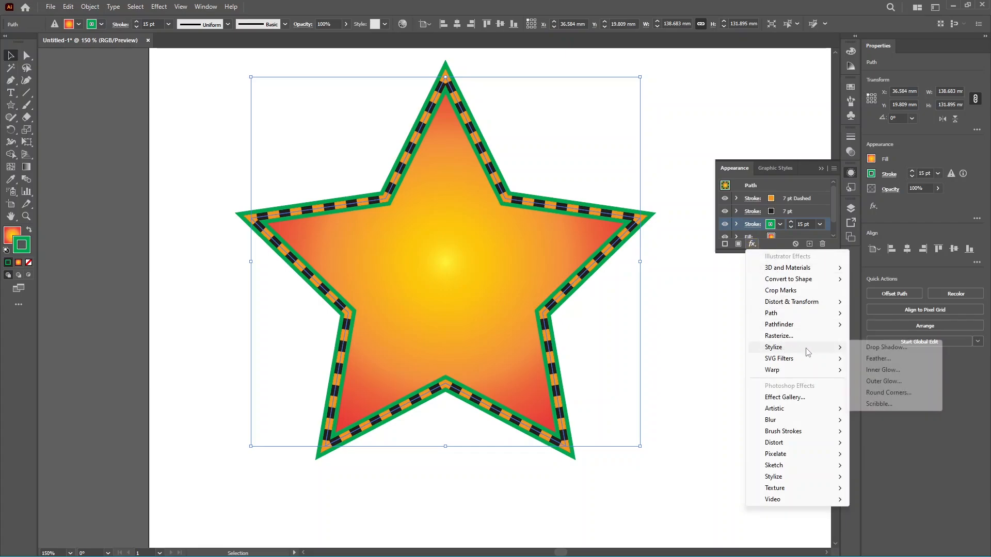
click(884, 348)
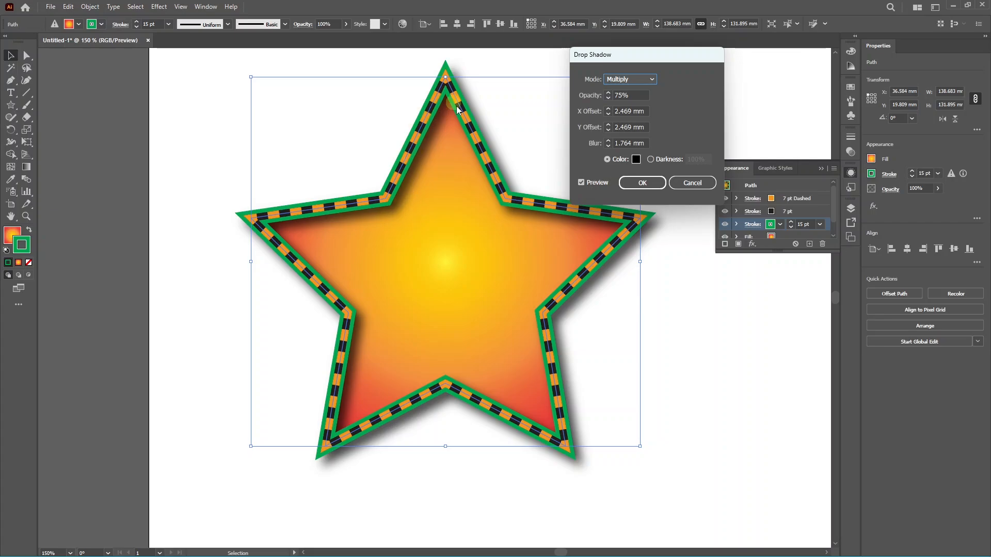
Step: Give the stroke's shadow the brown color 9E6D00, 0 mm X offset and 8 mm Y offset, confirm it, and deselect the star
click(636, 159)
drag(694, 279, 700, 291)
drag(679, 235, 682, 219)
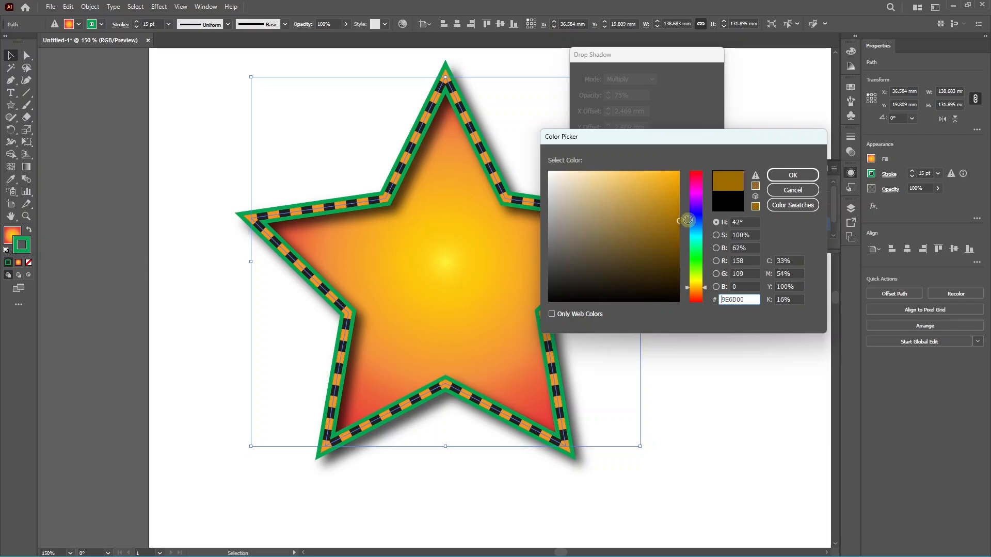
click(793, 175)
text(0)
key(Tab)
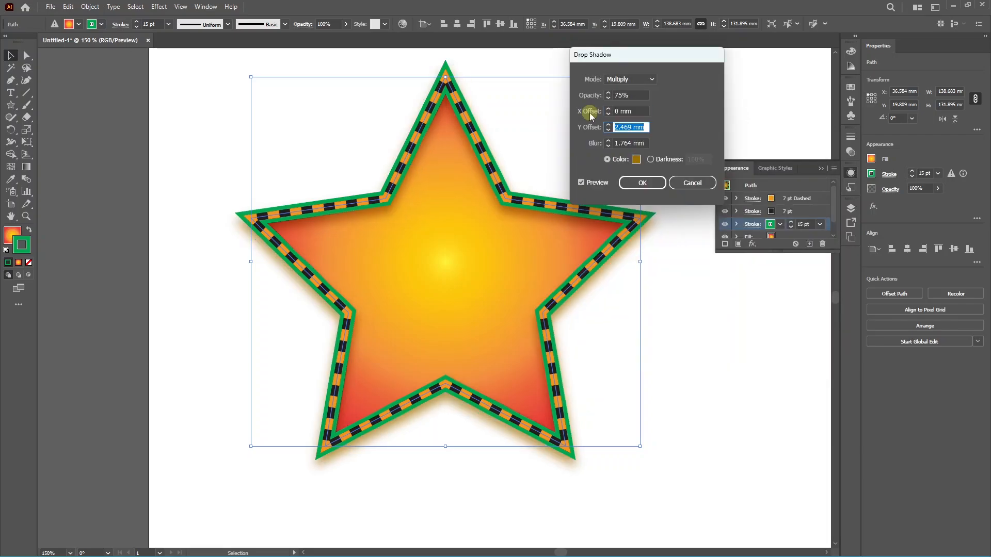
text(8)
key(Tab)
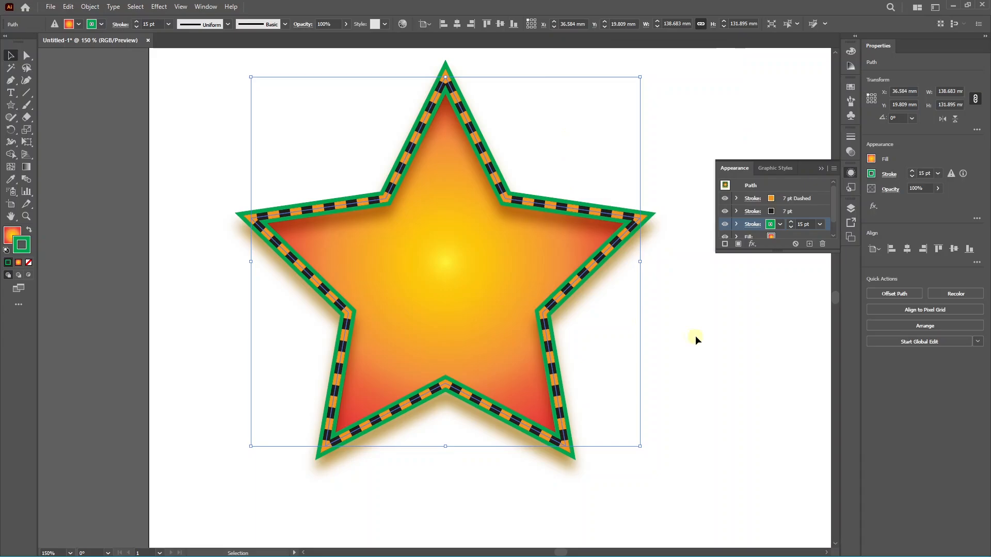
click(695, 337)
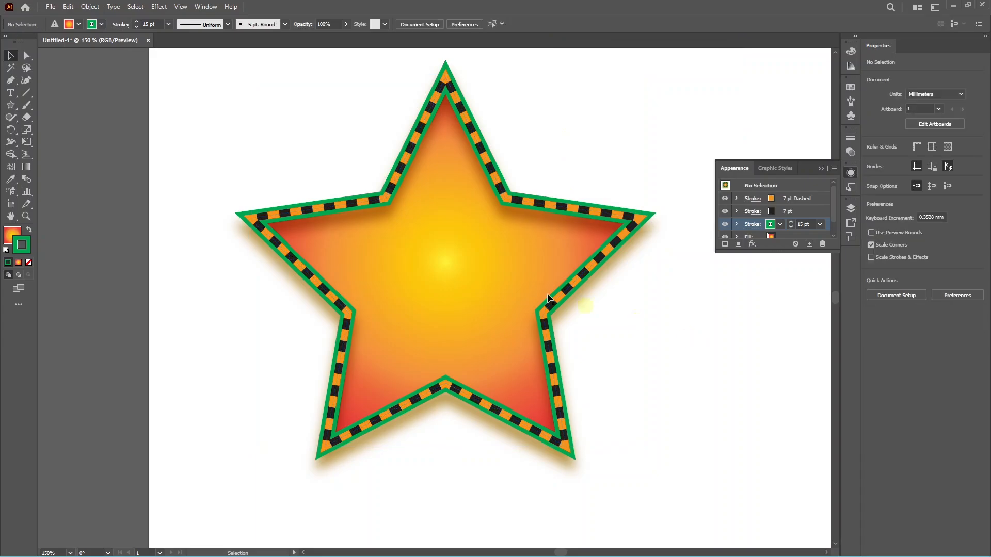
Step: Delete the black 7 pt stroke from the star's appearance and undo the deletion
scroll(536, 284, up, 7)
scroll(672, 443, down, 5)
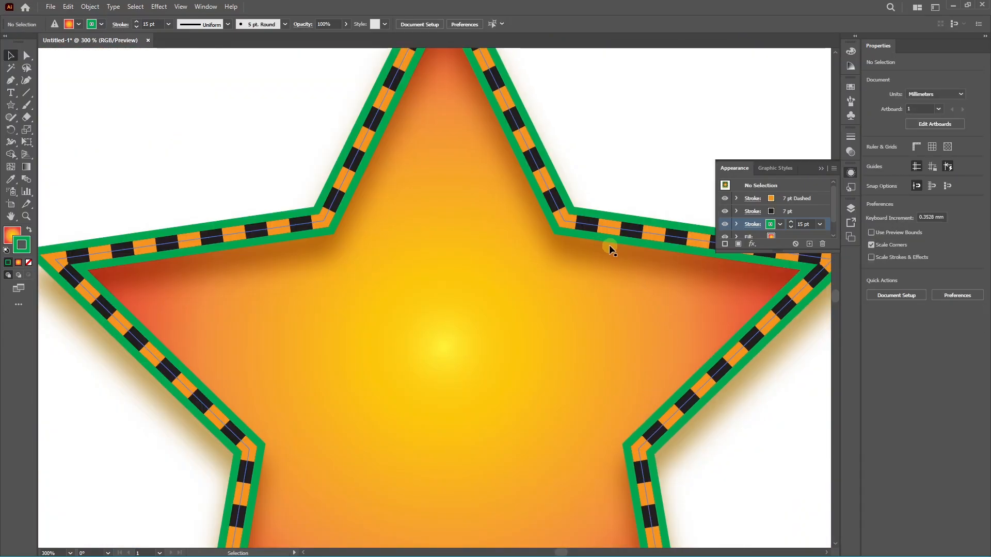
scroll(609, 246, down, 1)
scroll(537, 235, down, 1)
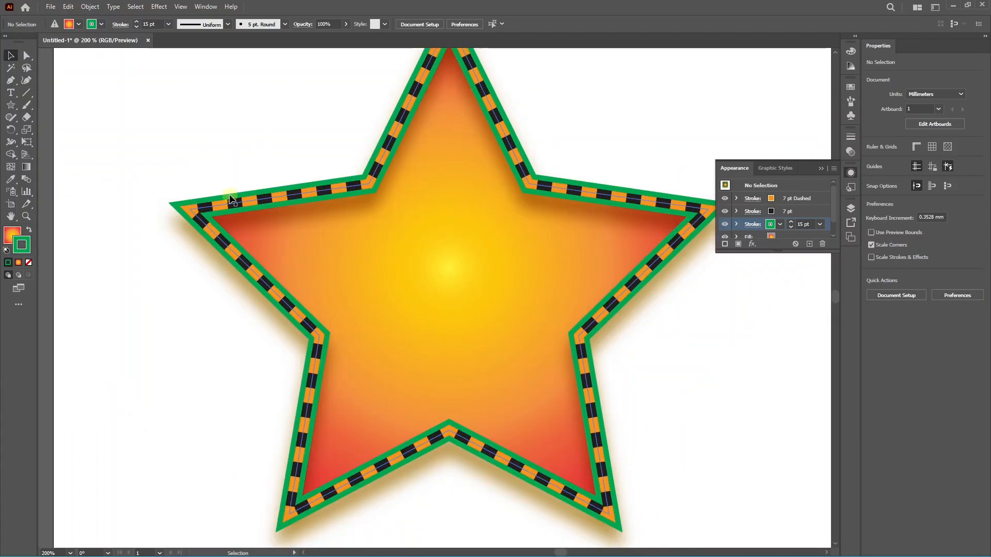
click(738, 318)
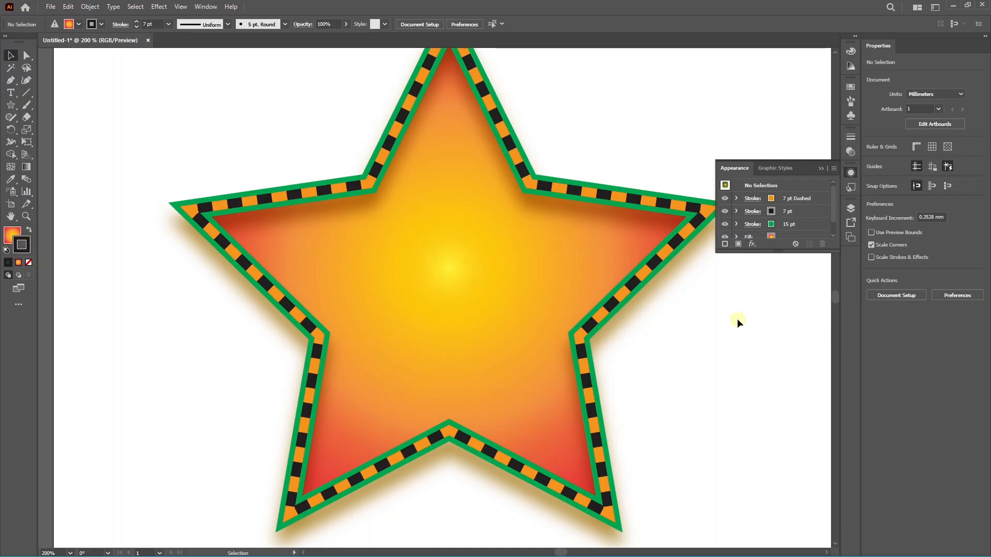
click(485, 293)
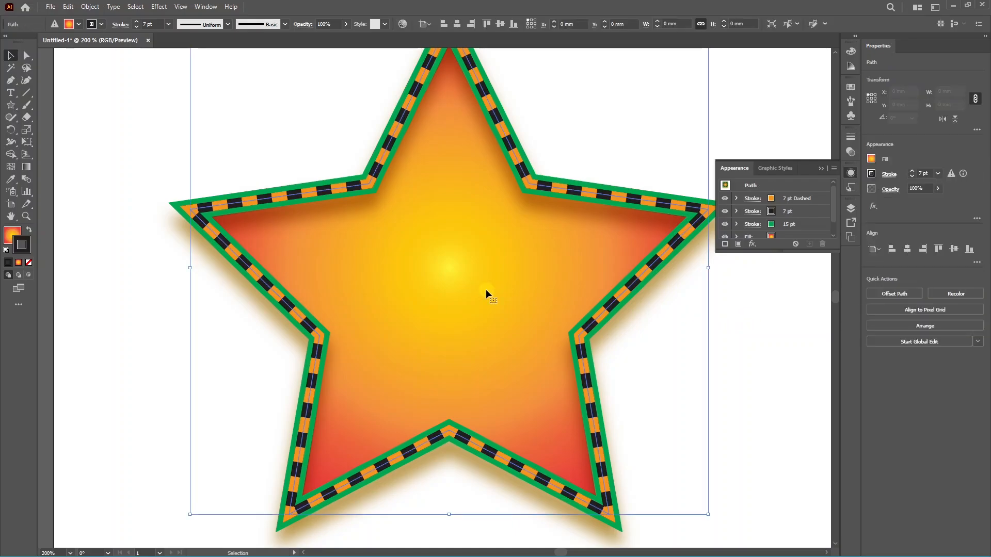
click(795, 213)
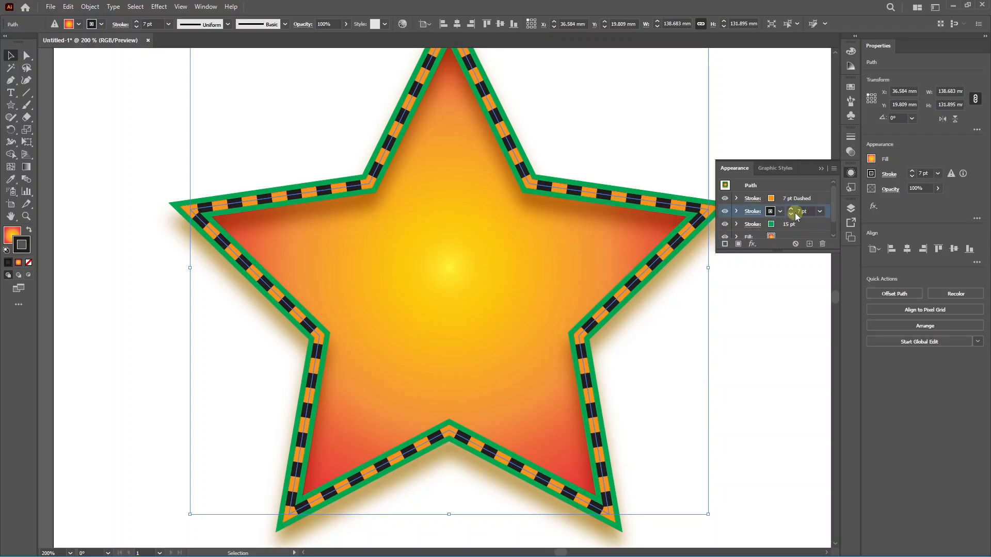
click(823, 243)
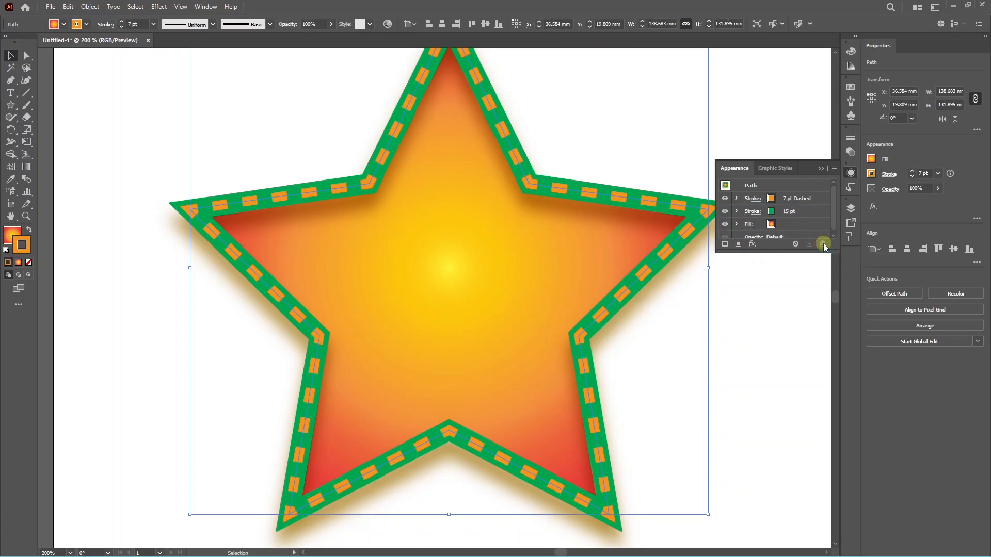
click(796, 244)
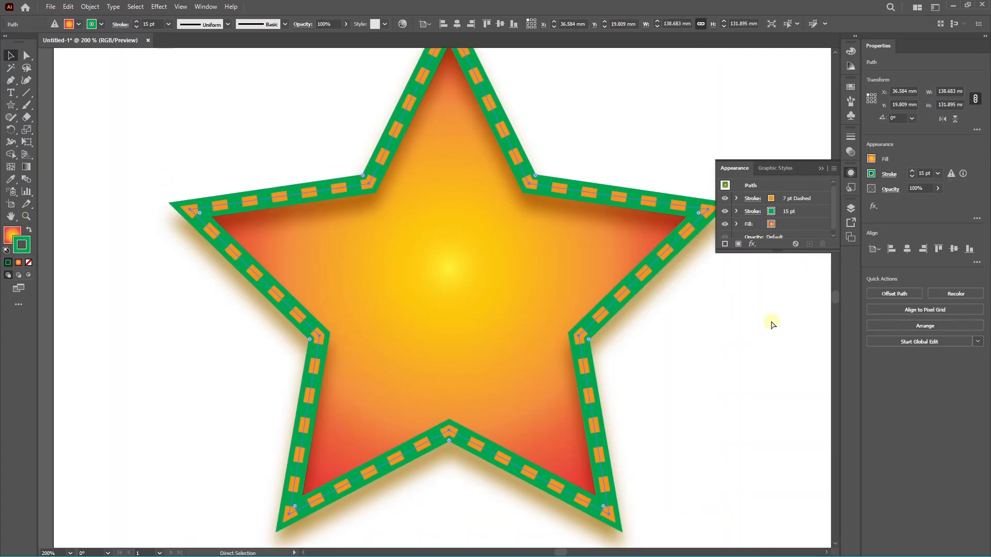
key(ctrl+z)
Step: Save the star's shadowed appearance as a new graphic style and delete the star from the artboard
click(774, 177)
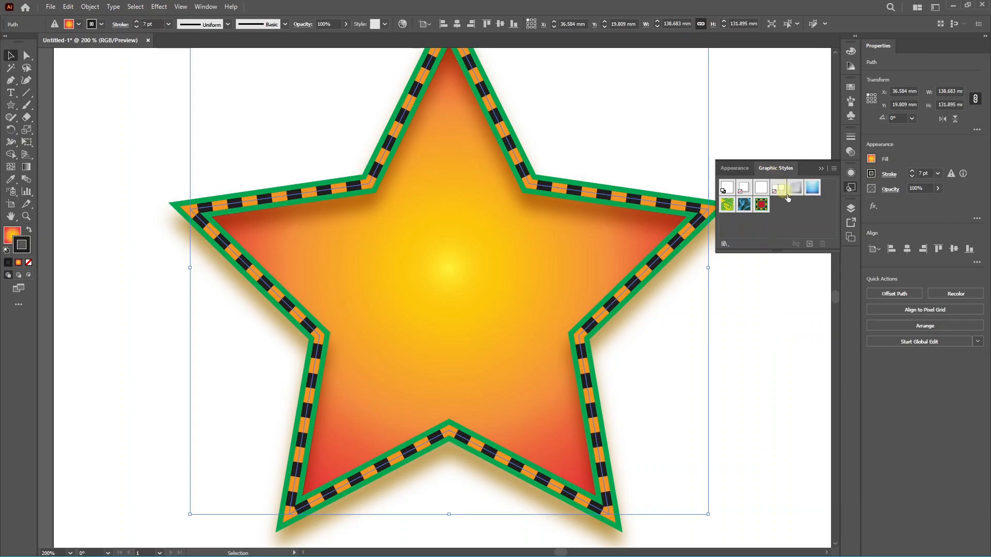
click(809, 243)
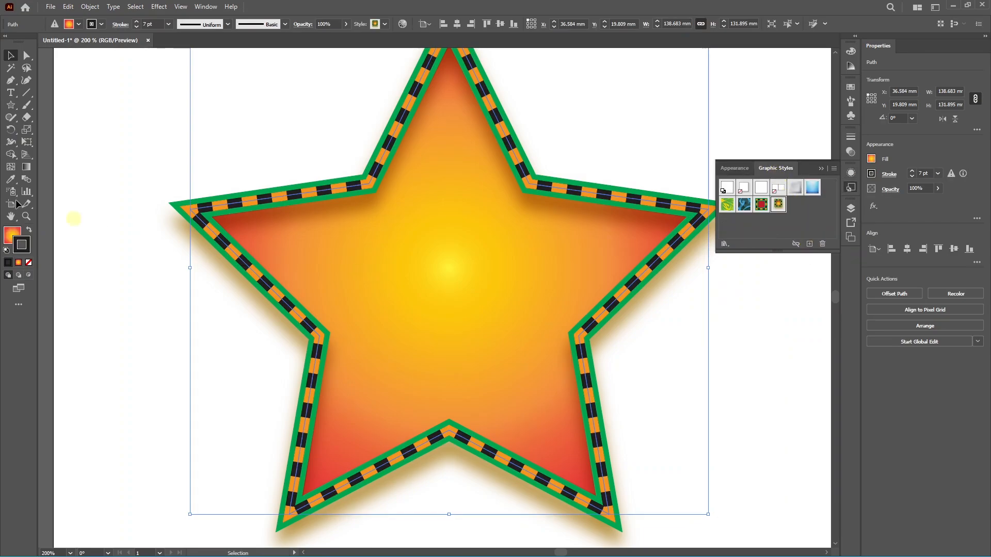
key(Delete)
Step: Draw a circle about 60 mm in diameter, apply the newly saved graphic style to it, and deselect it
click(10, 105)
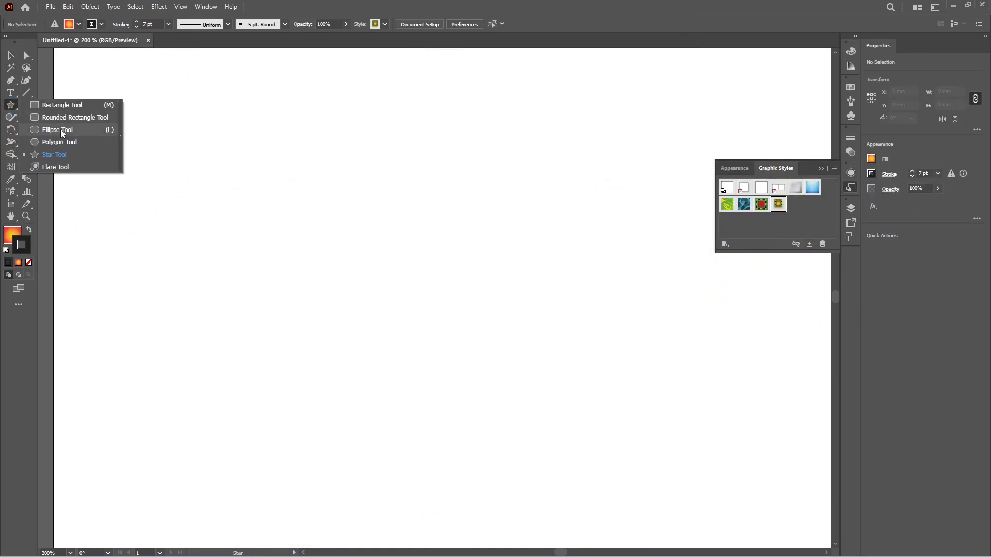
click(57, 129)
drag(274, 163, 497, 386)
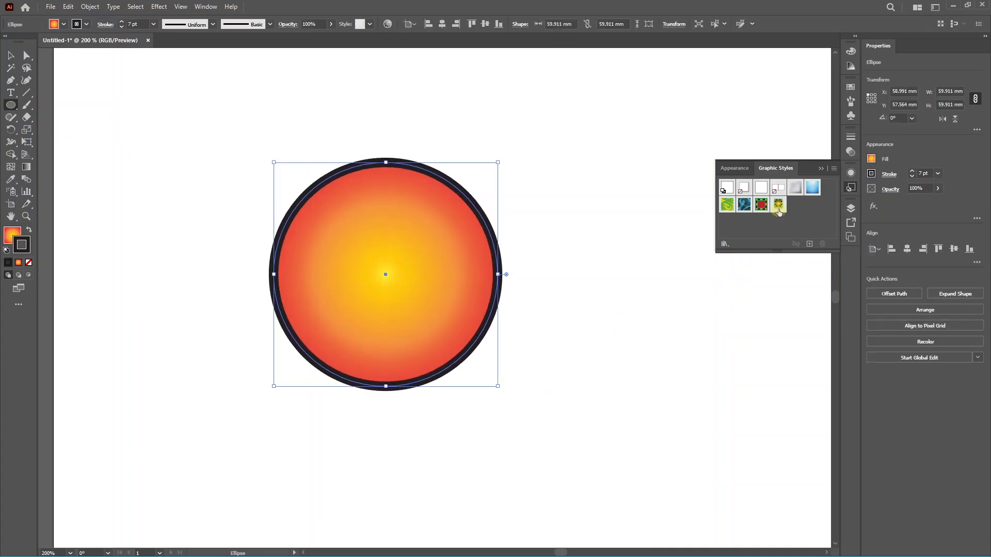
click(778, 206)
click(11, 56)
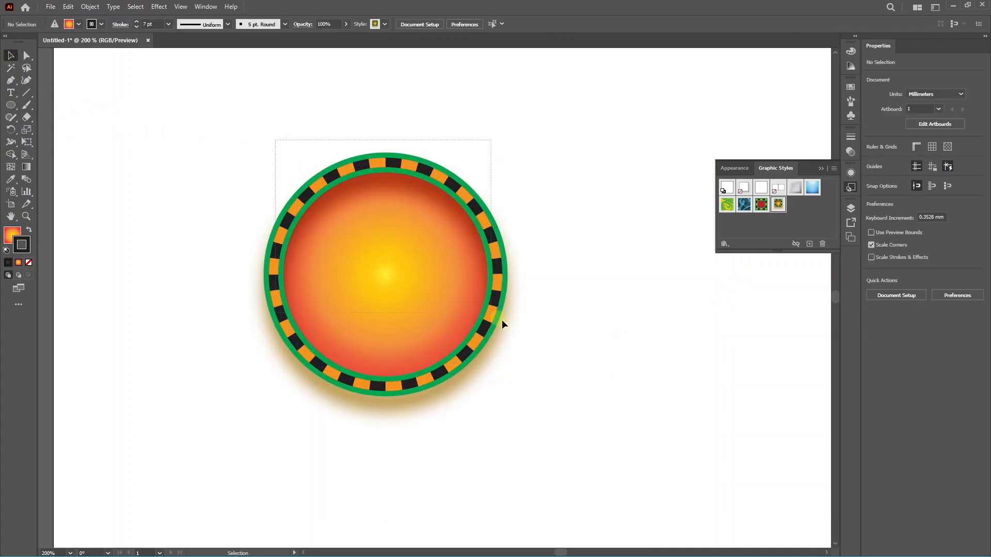
click(596, 310)
Step: Draw a horizontal line about 91.5 mm long above the circle
click(734, 169)
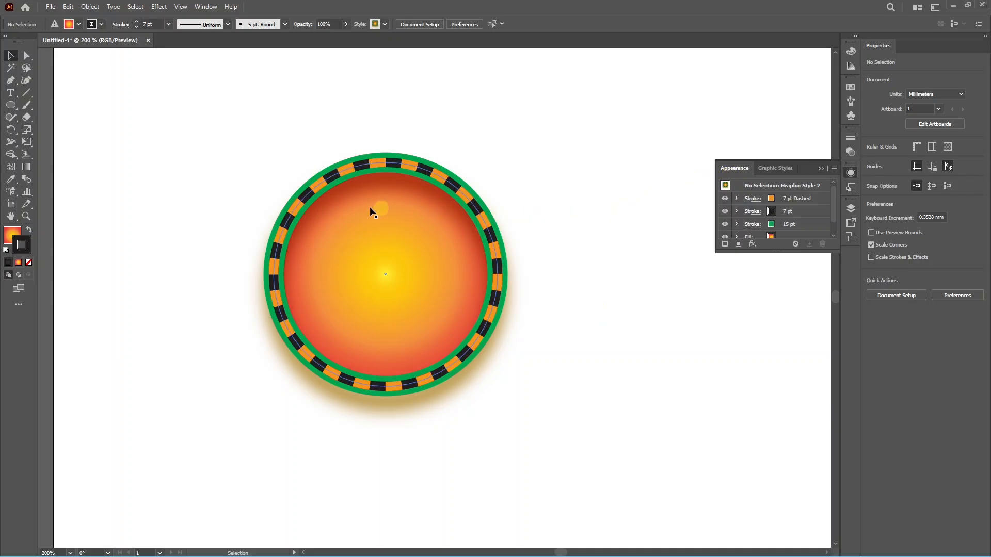
scroll(369, 206, up, 2)
click(26, 93)
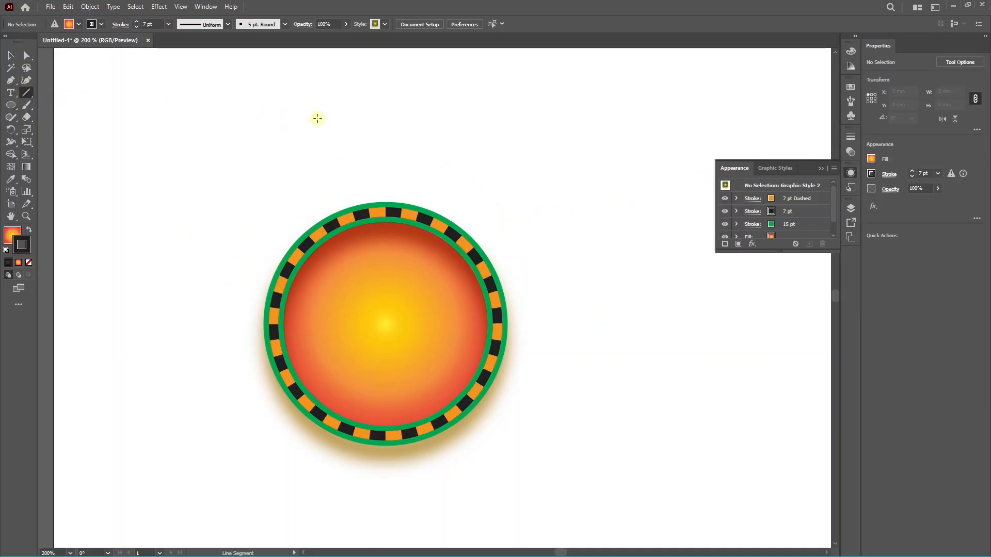
drag(294, 118, 636, 117)
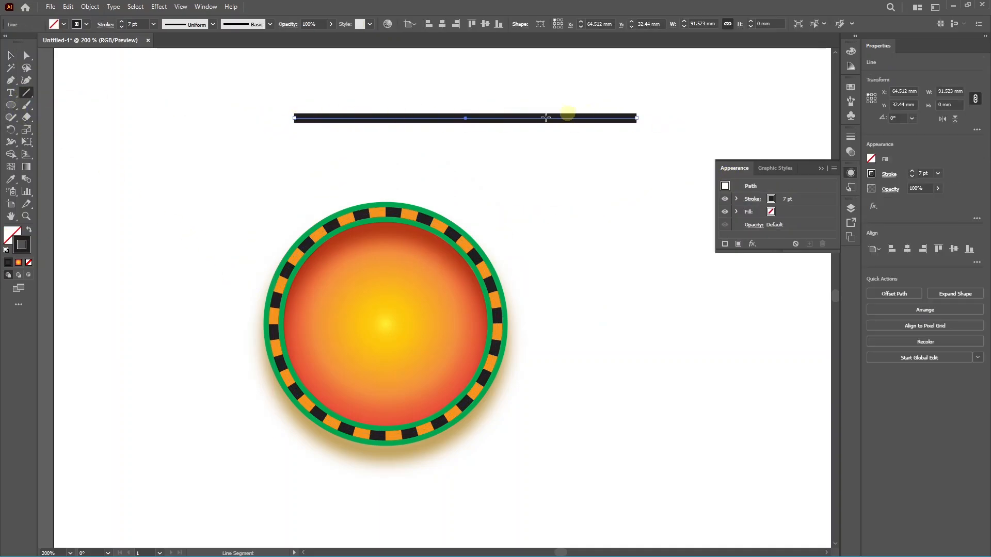
key(v)
Step: Add a CMYK Magenta stroke to the line, set it to 30 pt, and place it beneath the black 7 pt stroke
click(771, 200)
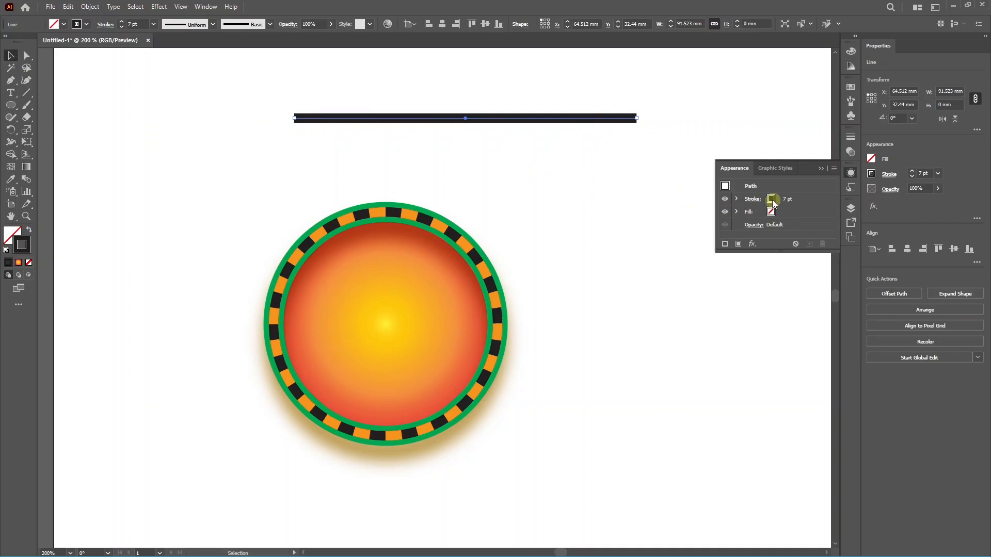
click(725, 243)
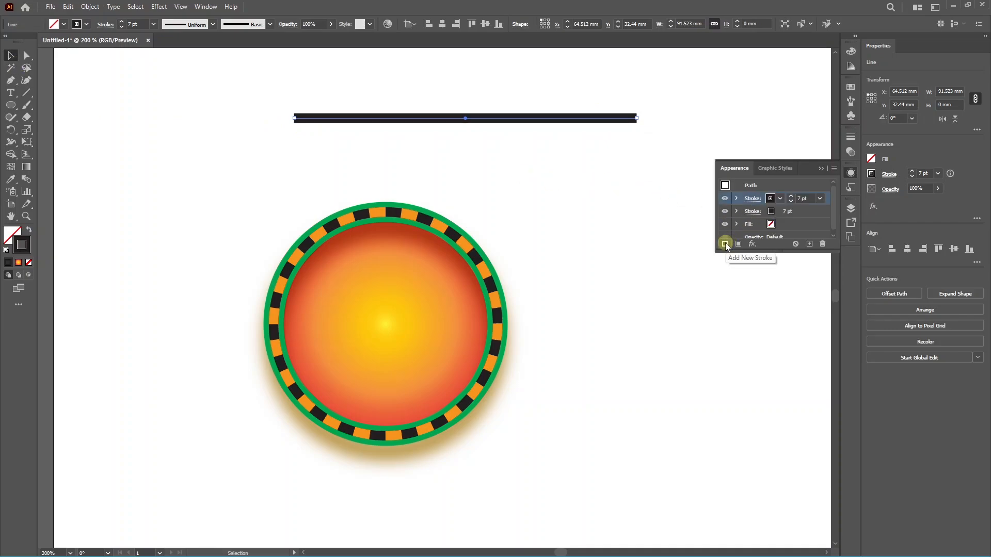
click(780, 200)
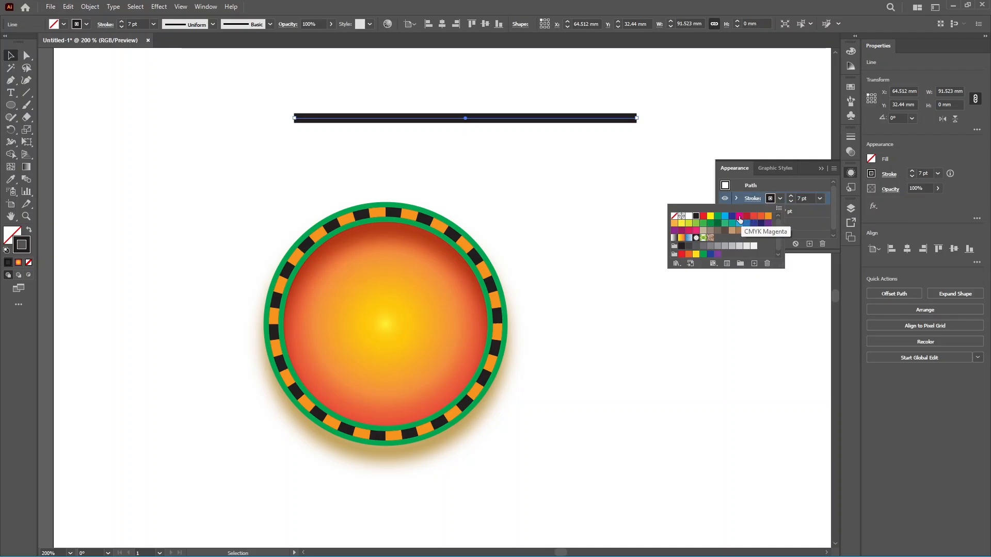
click(739, 216)
click(780, 199)
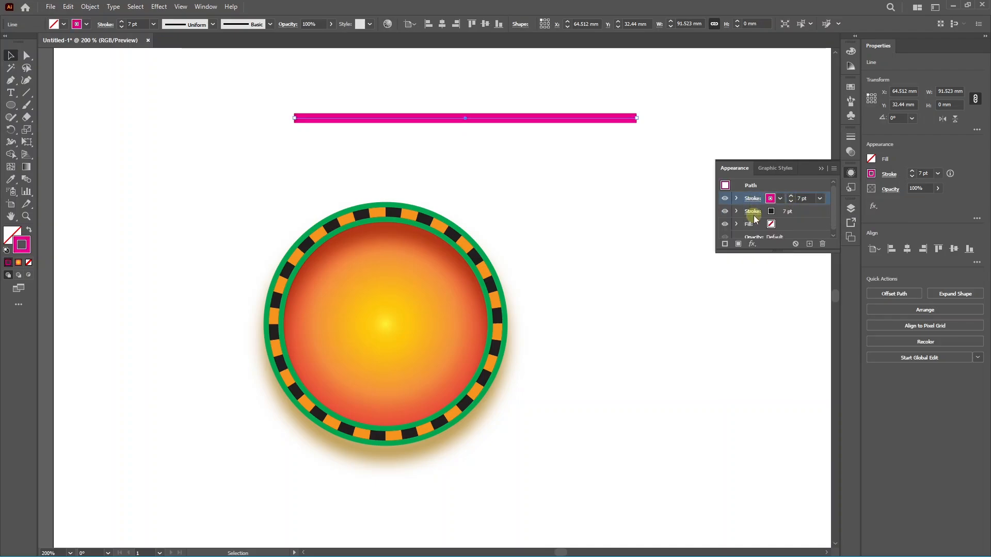
drag(823, 199, 820, 216)
click(791, 210)
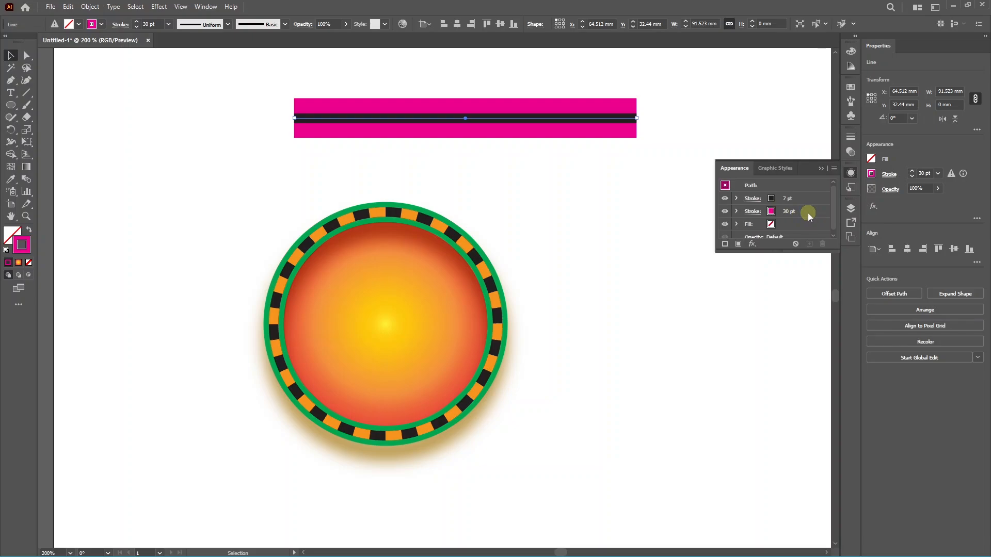
Step: Duplicate the line's 30 pt magenta stroke and recolor the lower copy orange
click(808, 212)
click(813, 243)
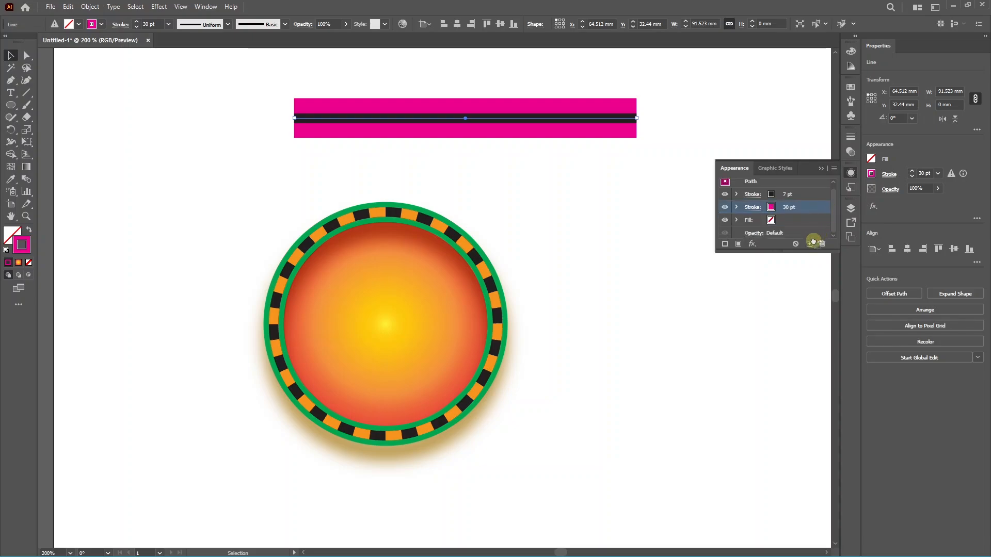
click(809, 243)
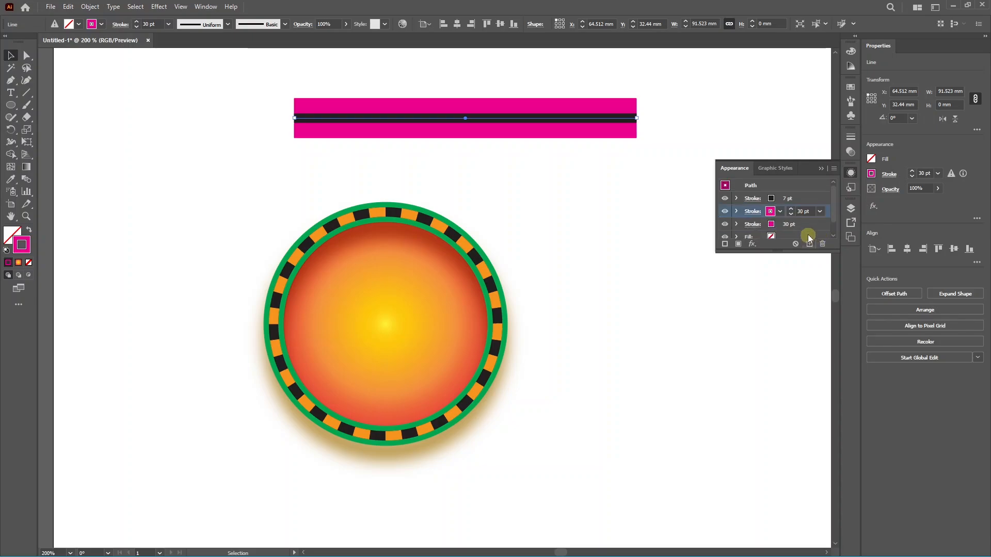
click(772, 225)
click(771, 225)
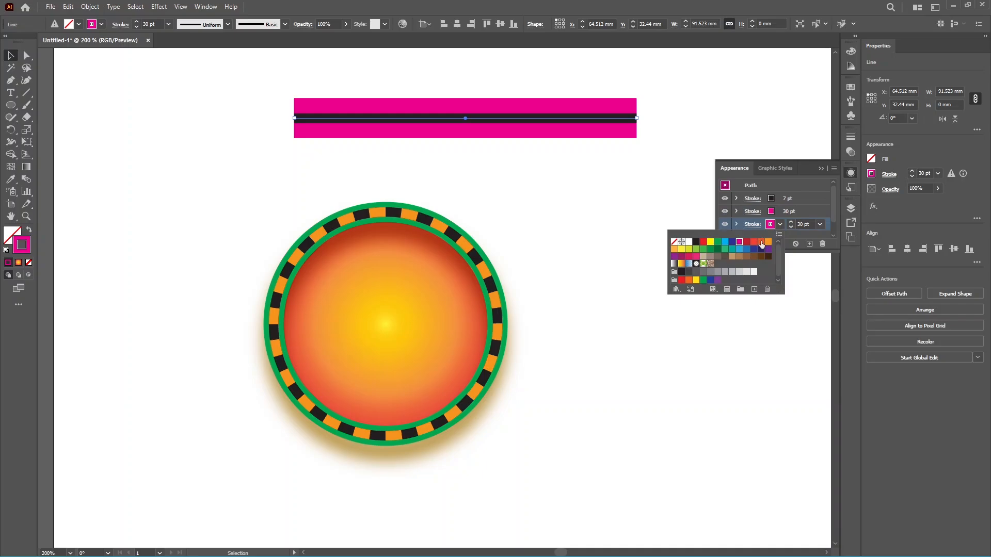
click(761, 242)
Step: Increase the orange stroke's weight to 39 pt and deselect the line
click(791, 222)
click(791, 222)
click(791, 222)
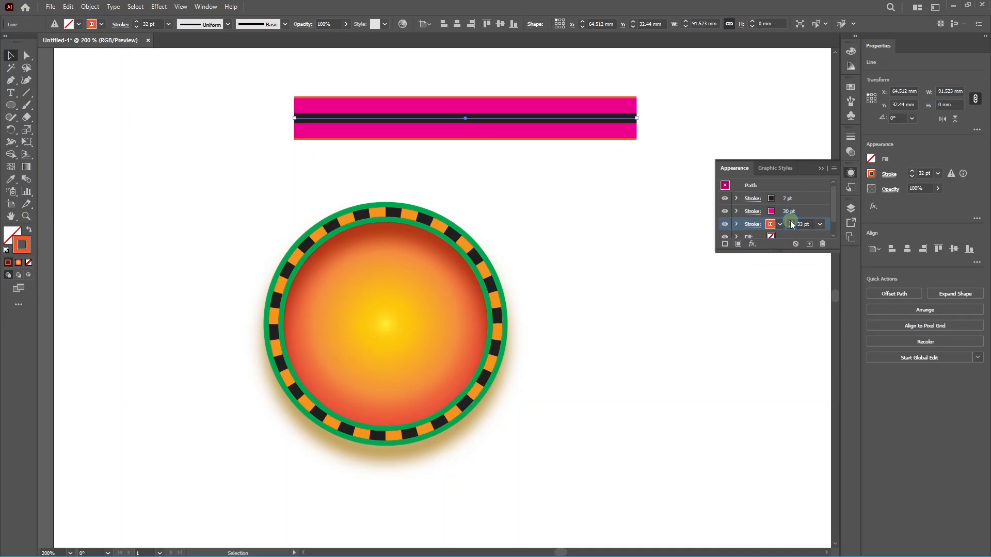
click(791, 222)
click(791, 222)
click(791, 222)
click(791, 222)
click(791, 222)
click(791, 222)
click(454, 155)
Step: Make the line's black 7 pt stroke dashed with a 12 pt dash and deselect the line
click(465, 118)
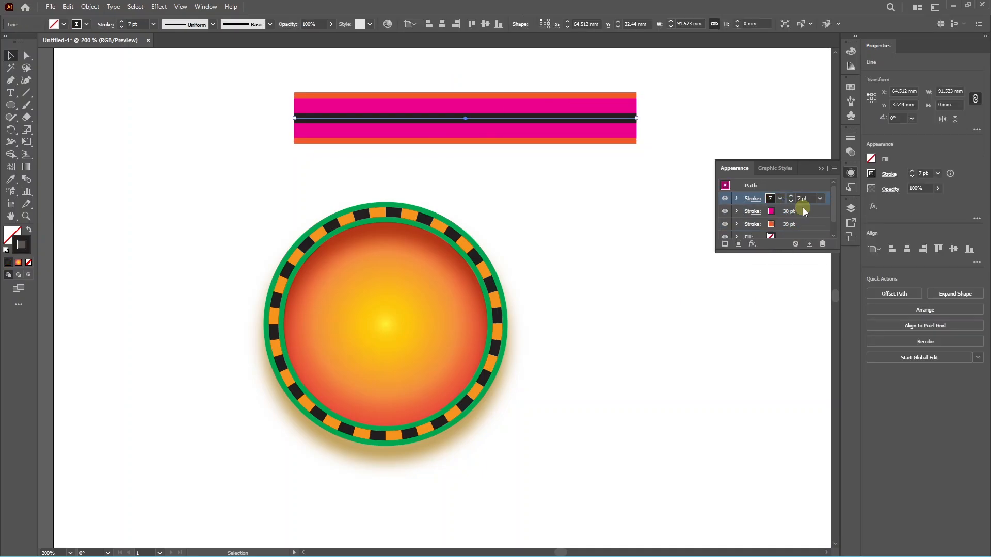
click(759, 203)
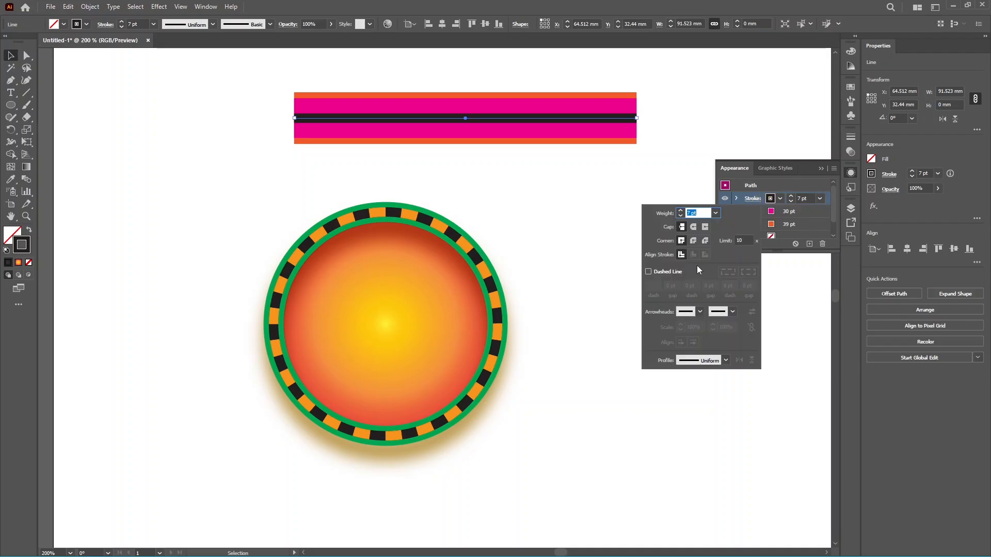
click(649, 273)
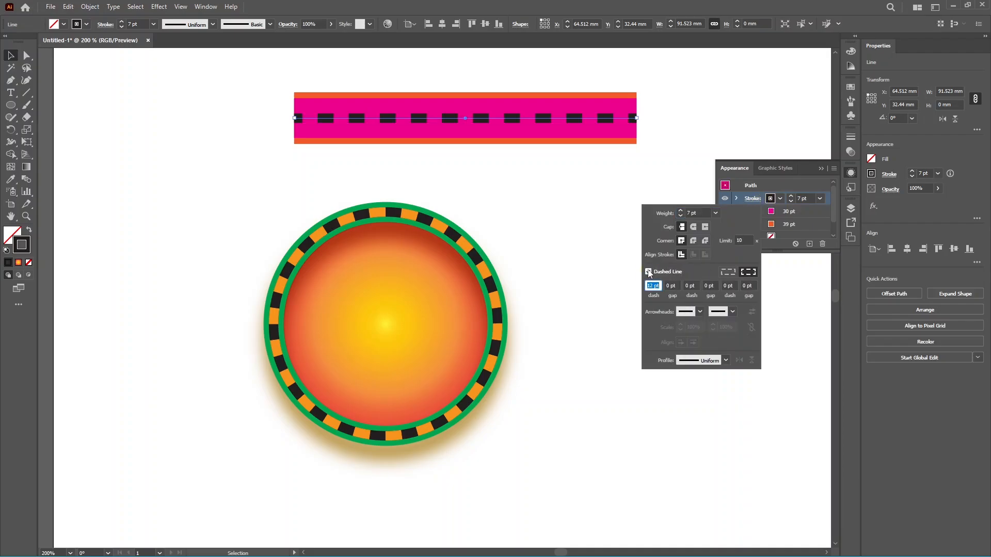
click(658, 164)
key(ctrl+1)
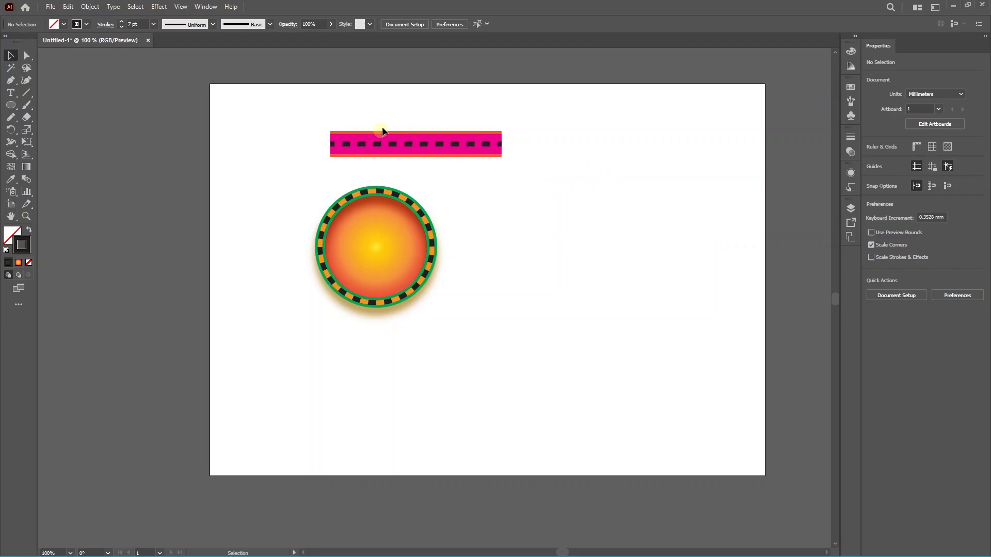
Step: Create a new Art Brush from the layered horizontal line, keeping the default name and stretching it to fit the stroke length
drag(447, 164, 443, 166)
click(422, 144)
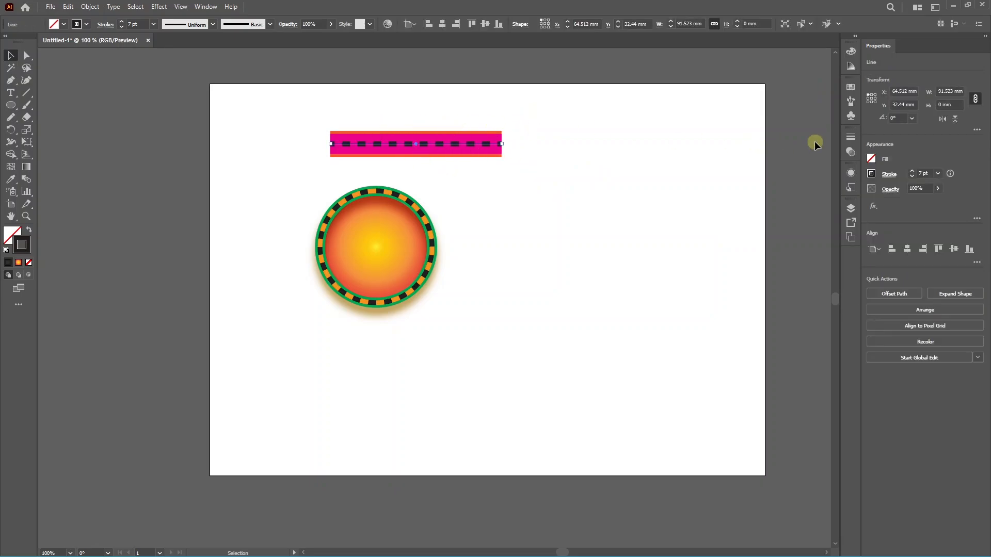
click(851, 101)
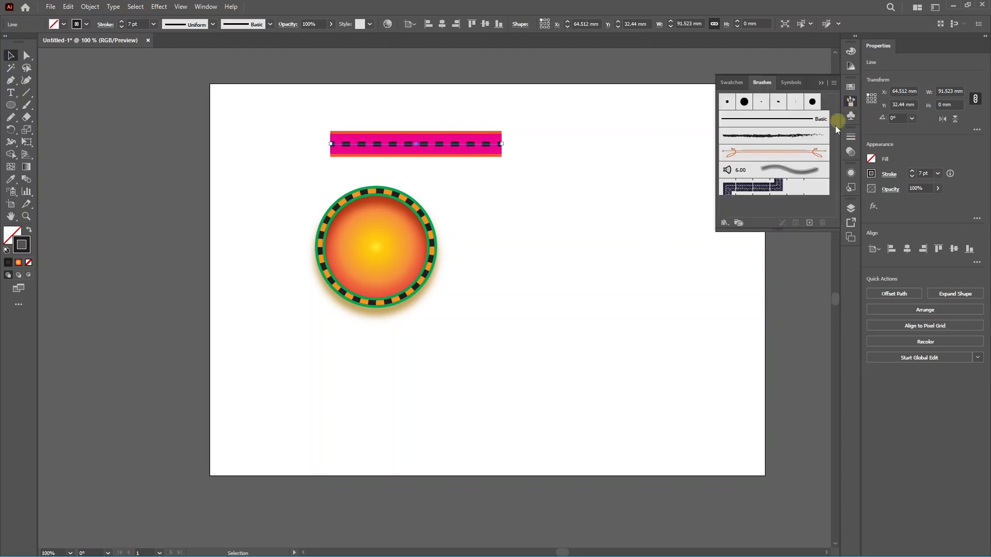
click(808, 223)
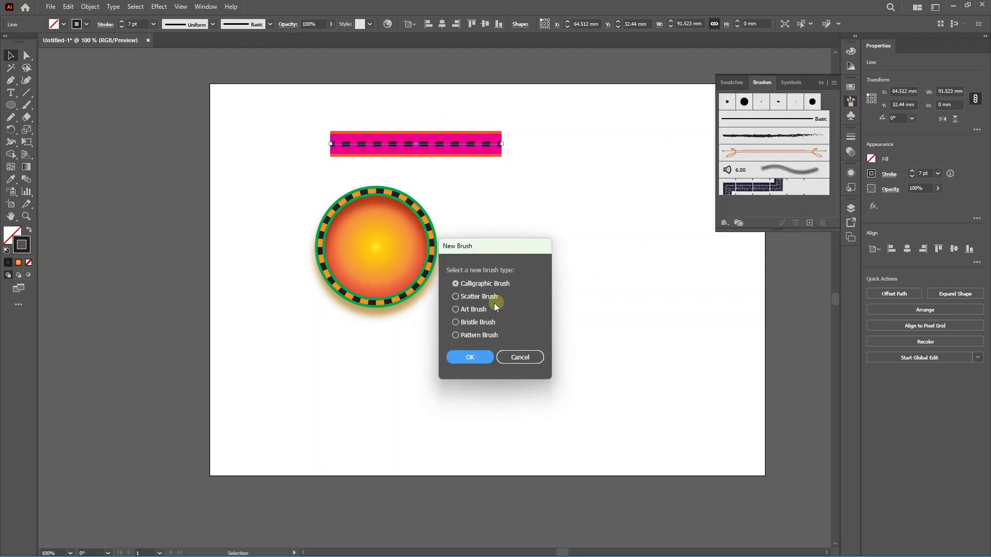
click(474, 310)
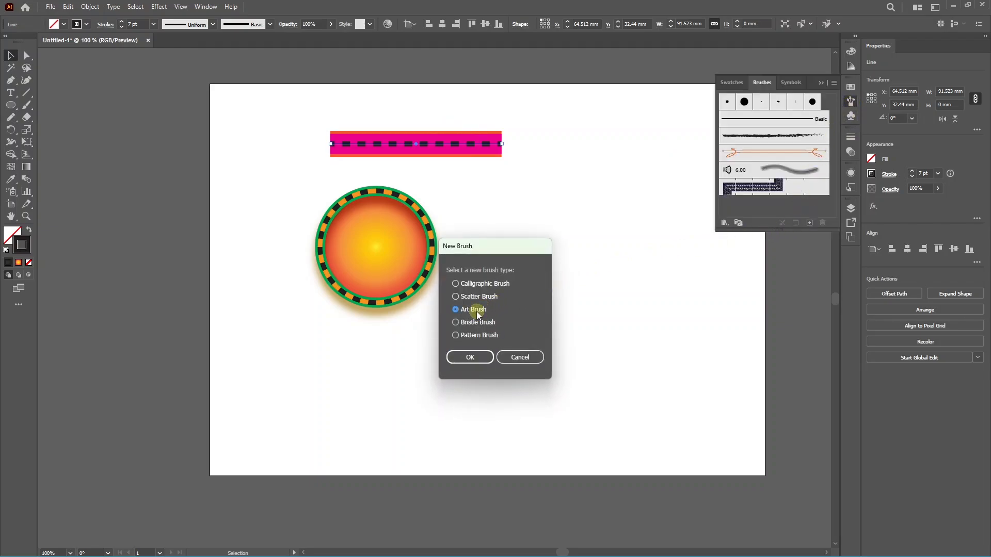
click(480, 361)
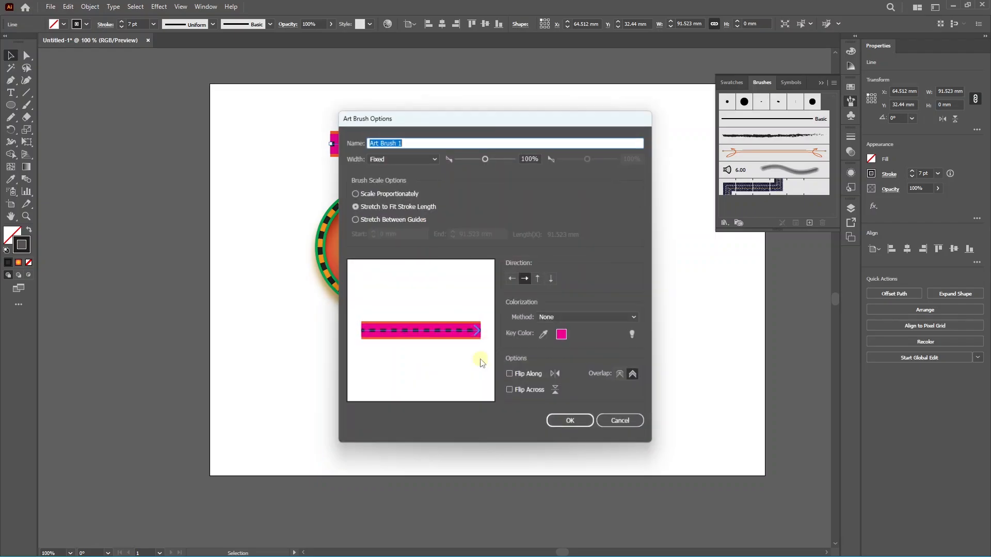
click(569, 421)
Step: Draw a winding open path with the Pen tool in the empty area beside the line and circle
scroll(332, 206, up, 1)
key(p)
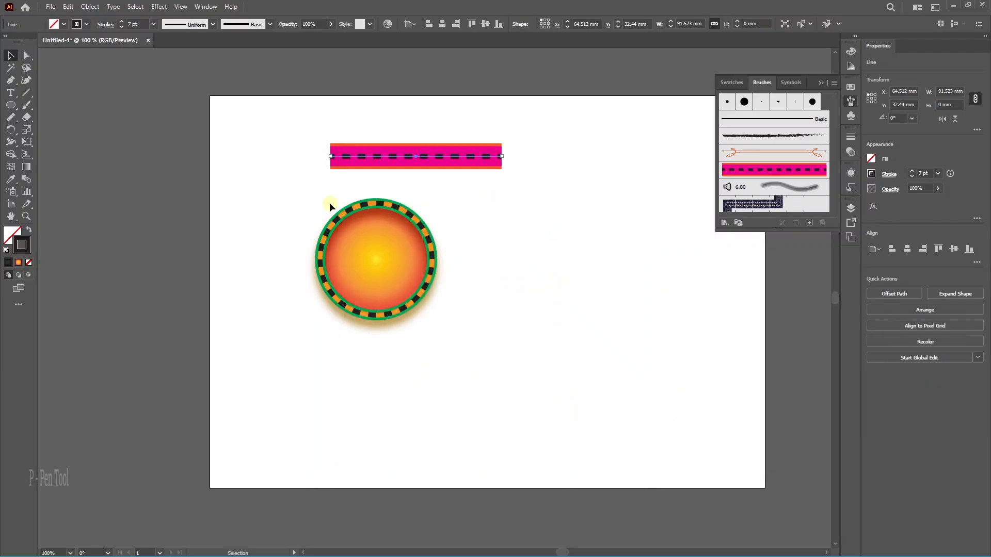
click(518, 268)
click(541, 238)
mouse_move(581, 253)
mouse_down()
mouse_move(619, 283)
mouse_move(651, 231)
mouse_up()
drag(635, 206, 622, 183)
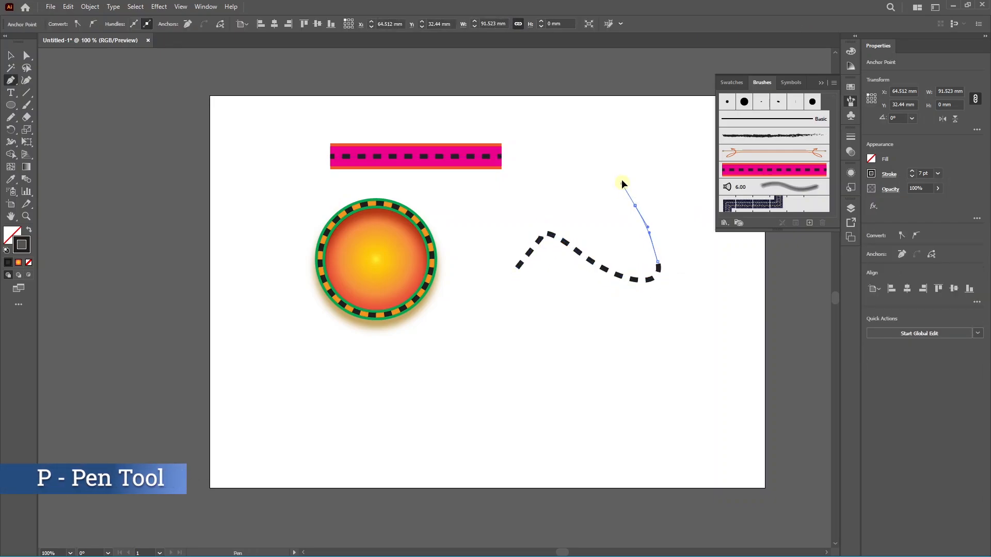
drag(646, 160, 661, 193)
mouse_move(586, 381)
mouse_down()
mouse_move(575, 403)
mouse_move(586, 447)
mouse_up()
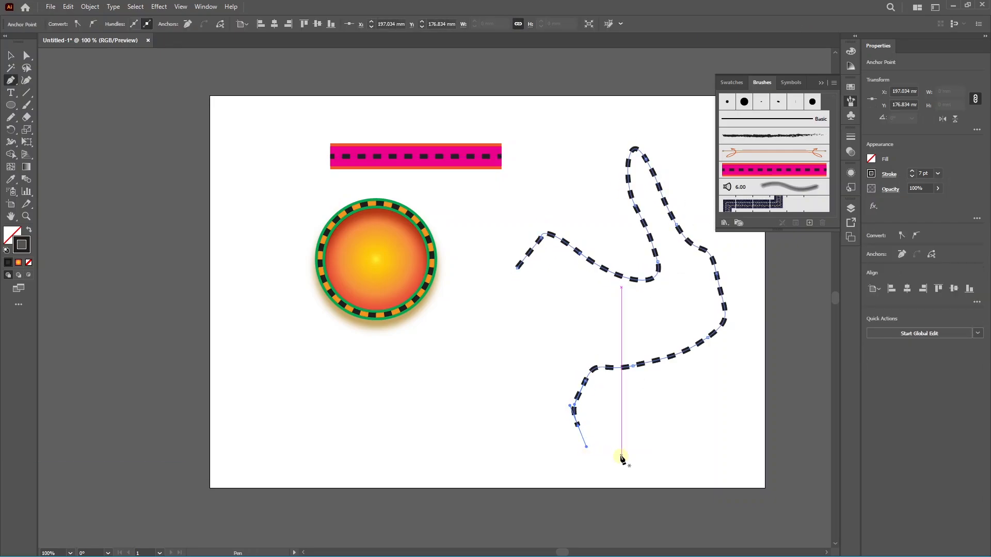
Step: Apply the new art brush to the winding path, turn off its dashed line option, and deselect it
key(v)
click(742, 180)
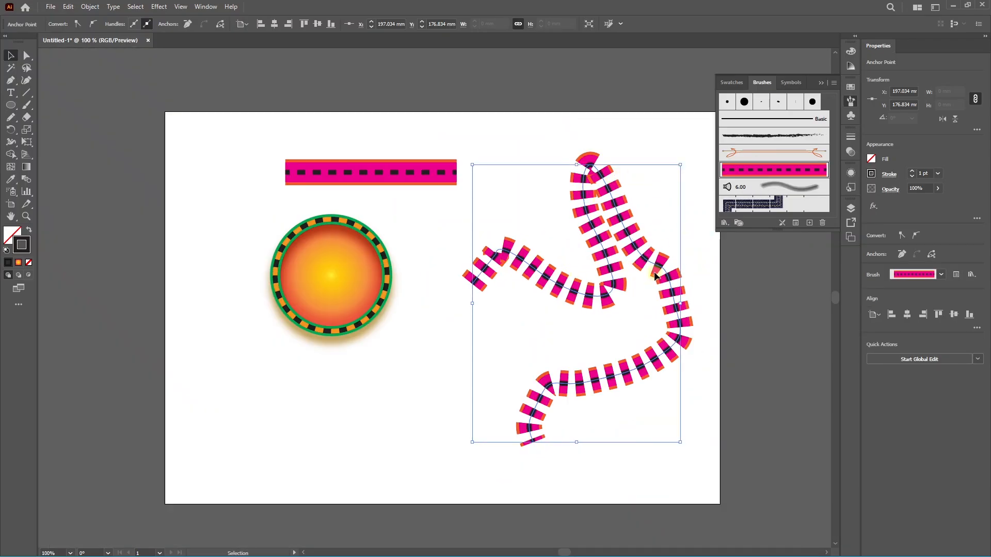
click(851, 137)
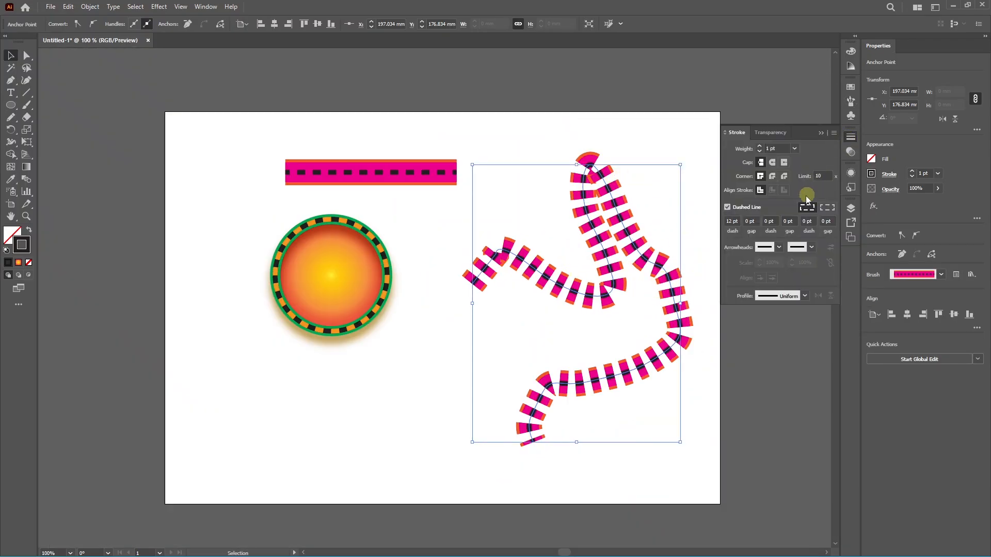
click(727, 208)
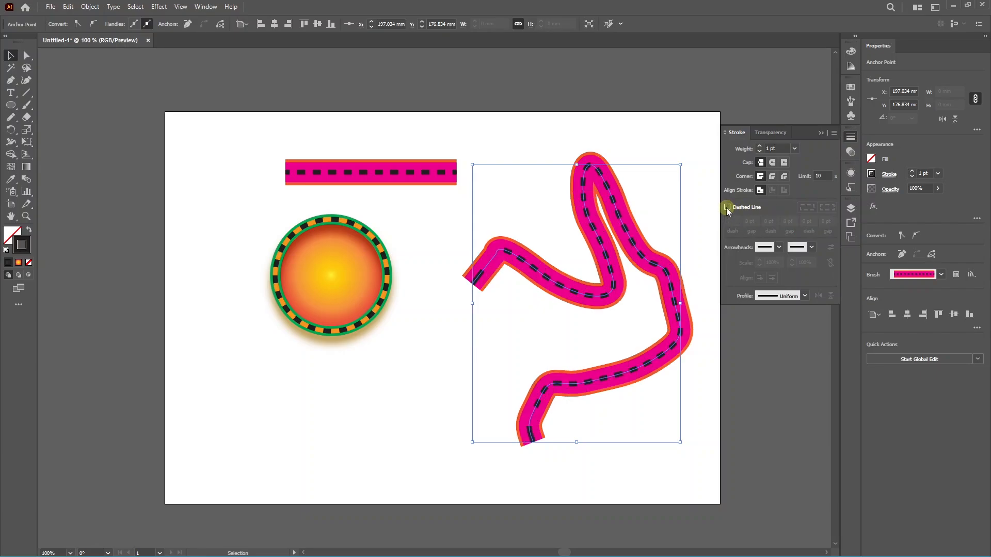
click(701, 225)
scroll(664, 265, up, 1)
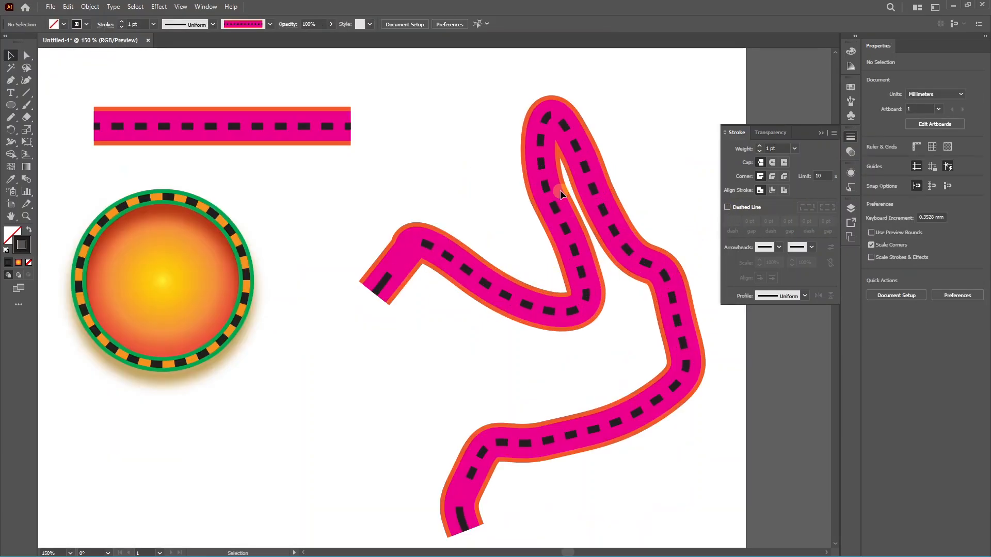
scroll(620, 346, down, 1)
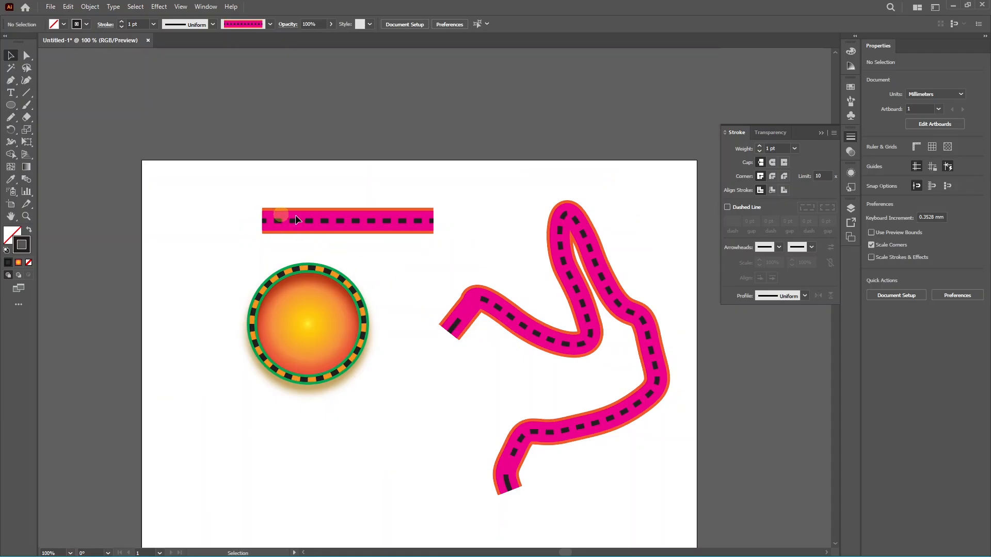